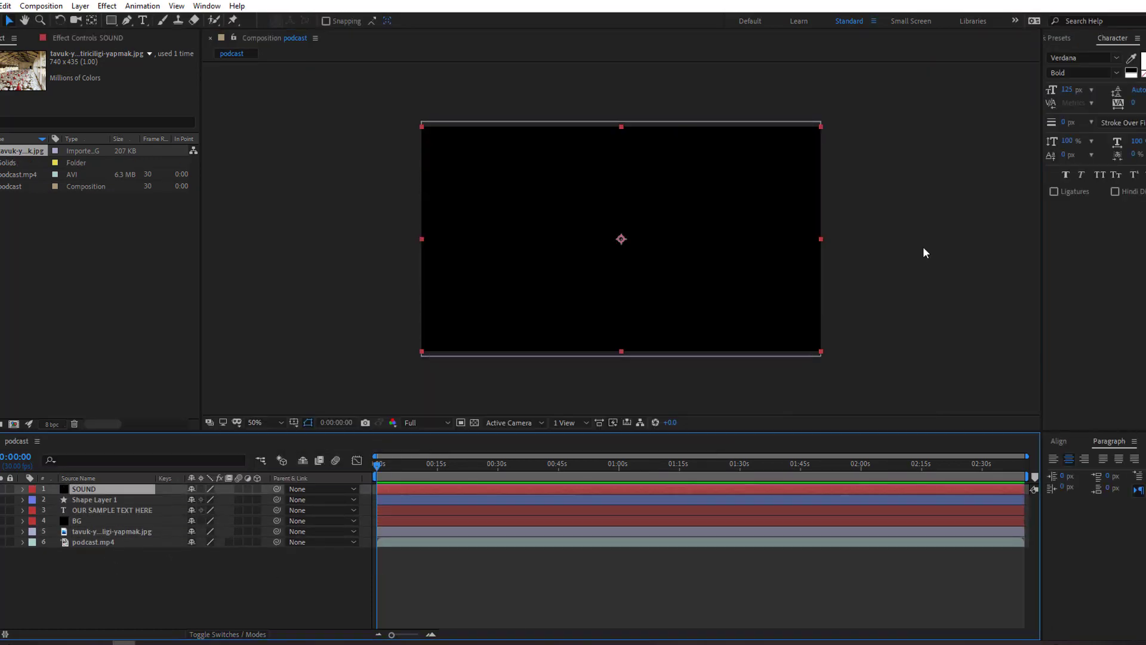
Apply Audio Spectrum to the SOUND layer, source it from the podcast layer, and start editing its Inside Color
click(1102, 79)
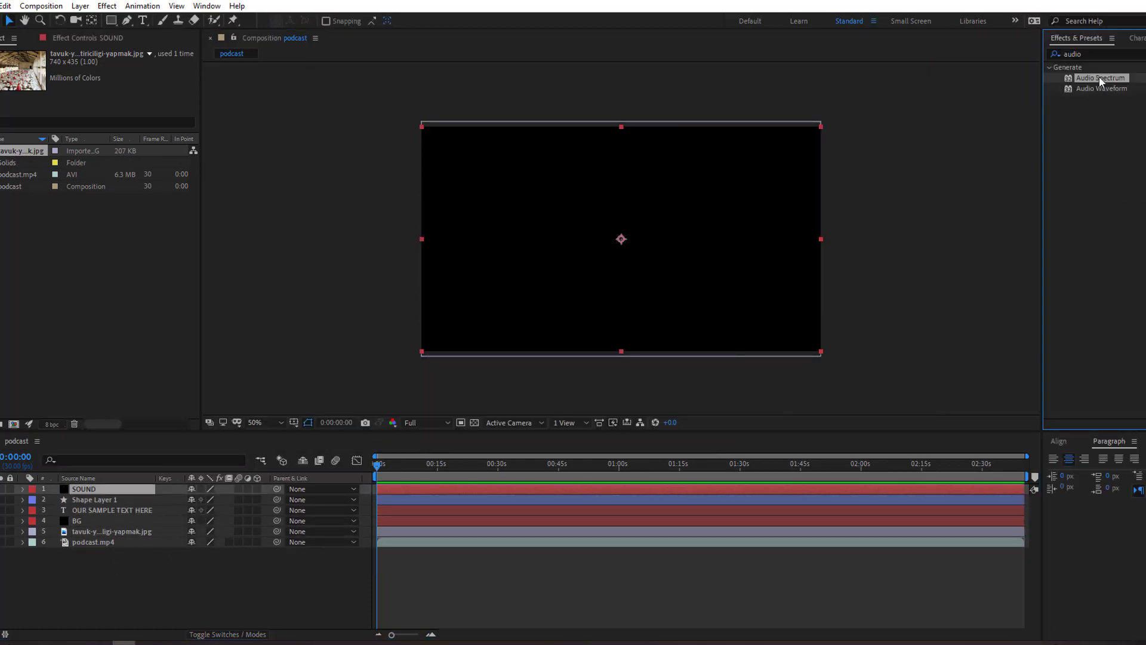
double_click(1102, 80)
click(120, 75)
click(137, 175)
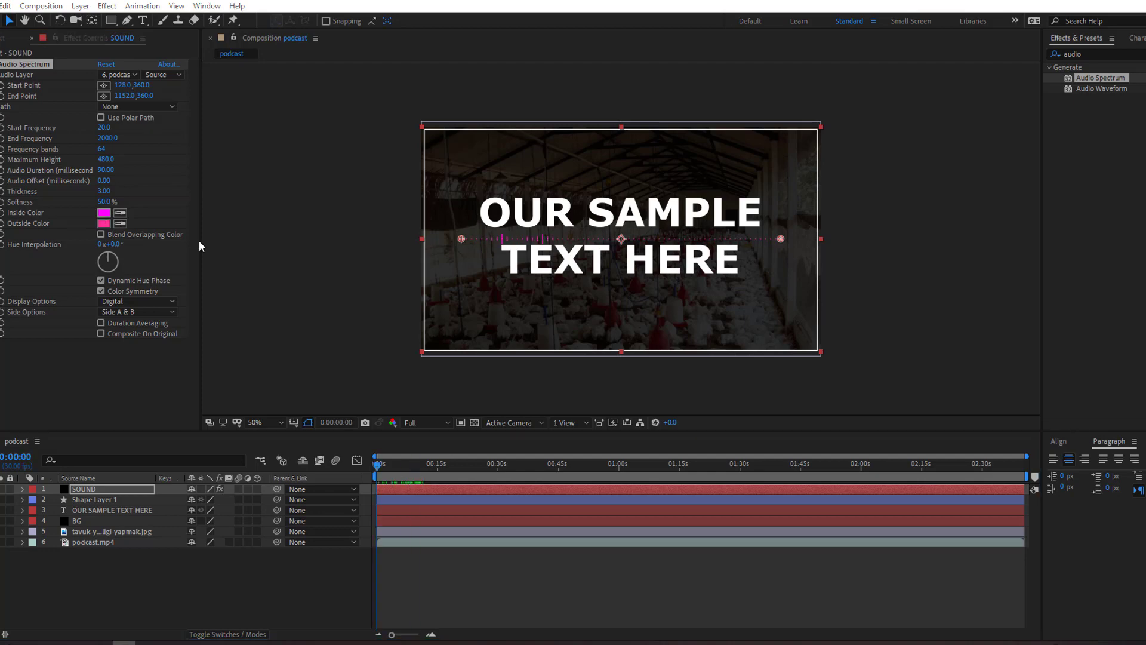
click(104, 213)
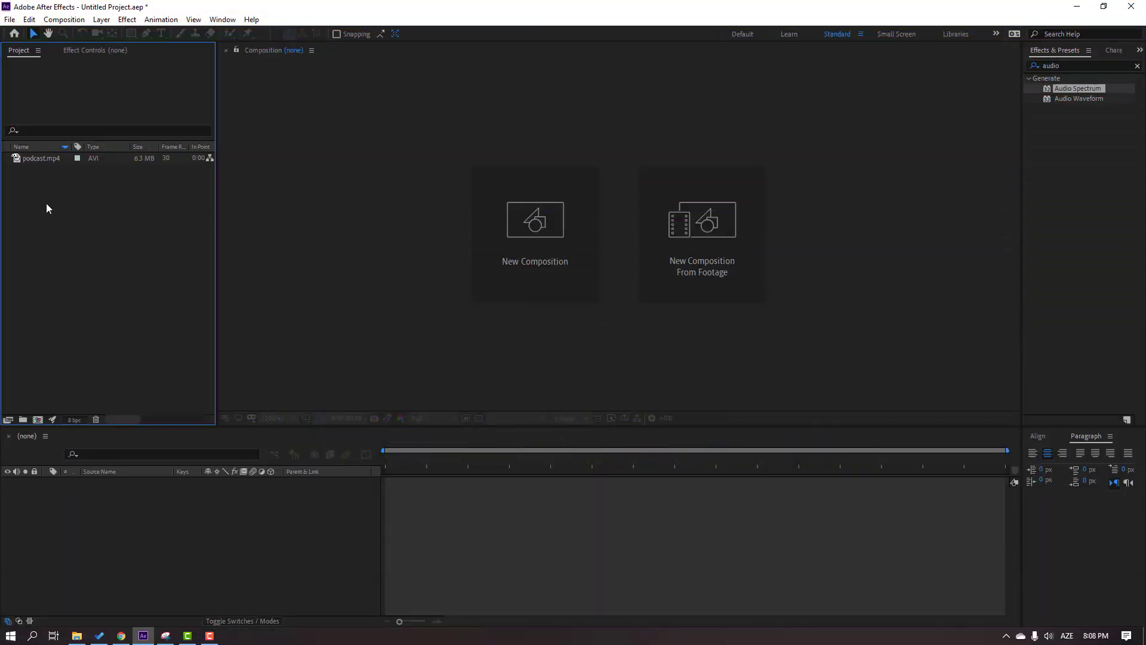
Create a composition from podcast.mp4 and set its preview resolution to Quarter
click(36, 160)
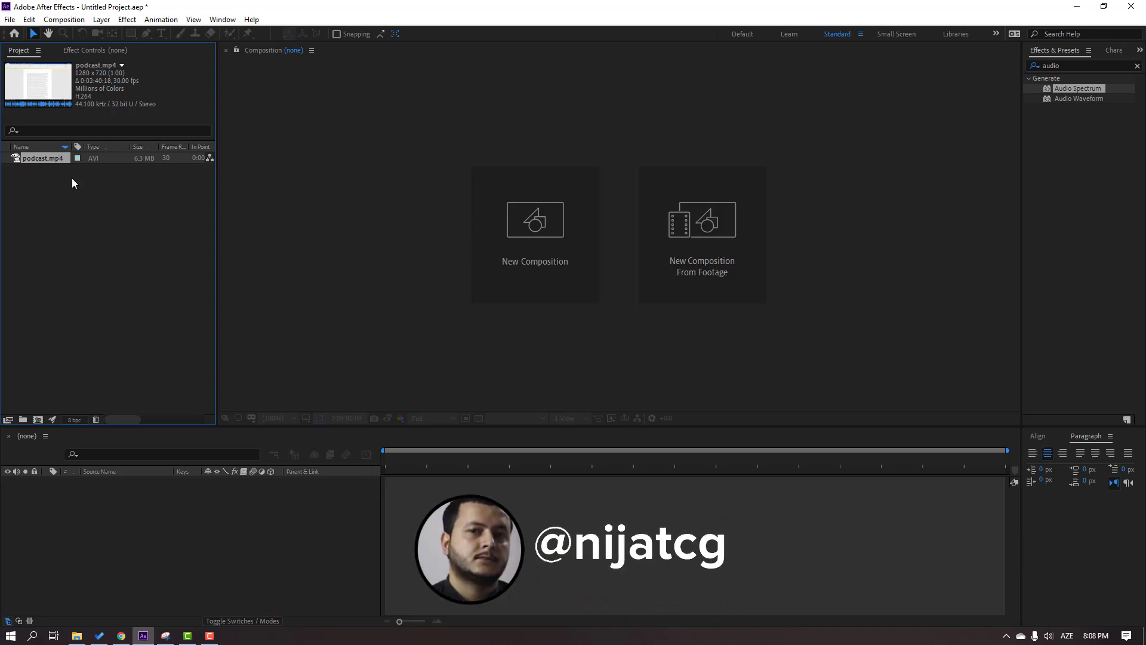
drag(41, 159, 34, 420)
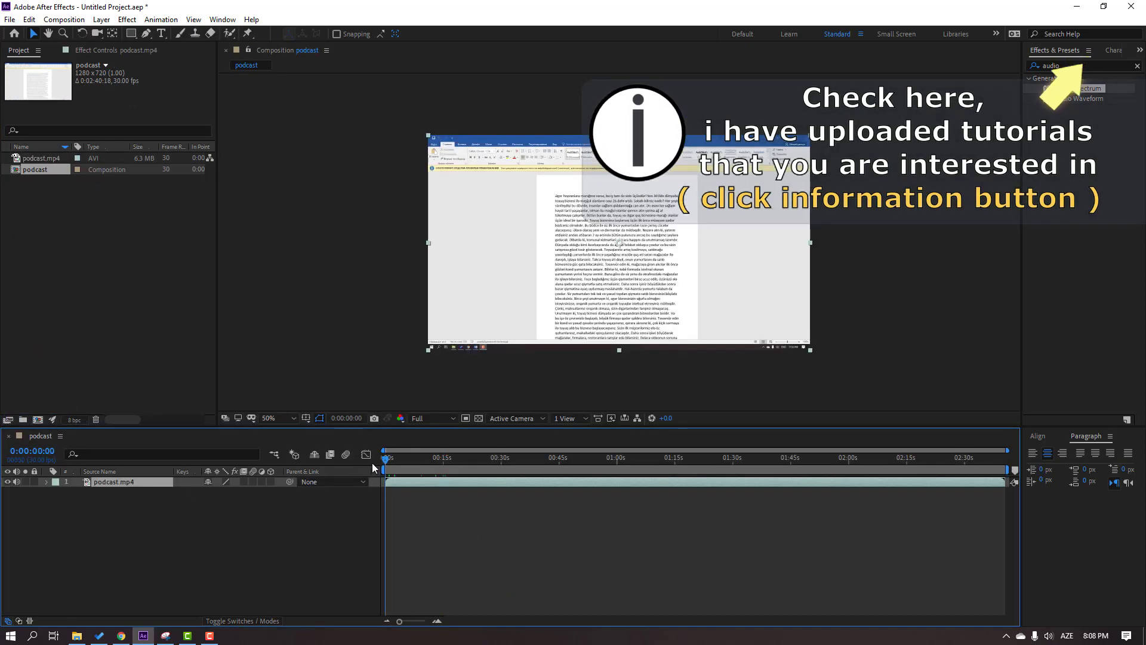
click(421, 420)
click(430, 489)
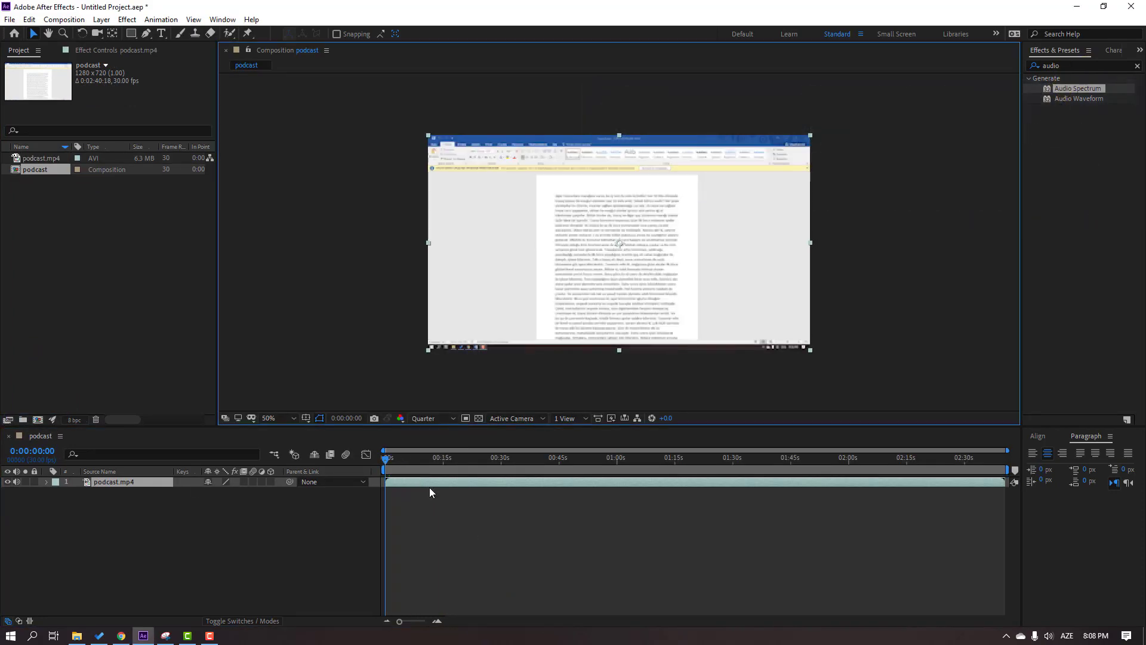
Preview the composition, then hide the podcast layer's video so the frame goes black
key(space)
key(space)
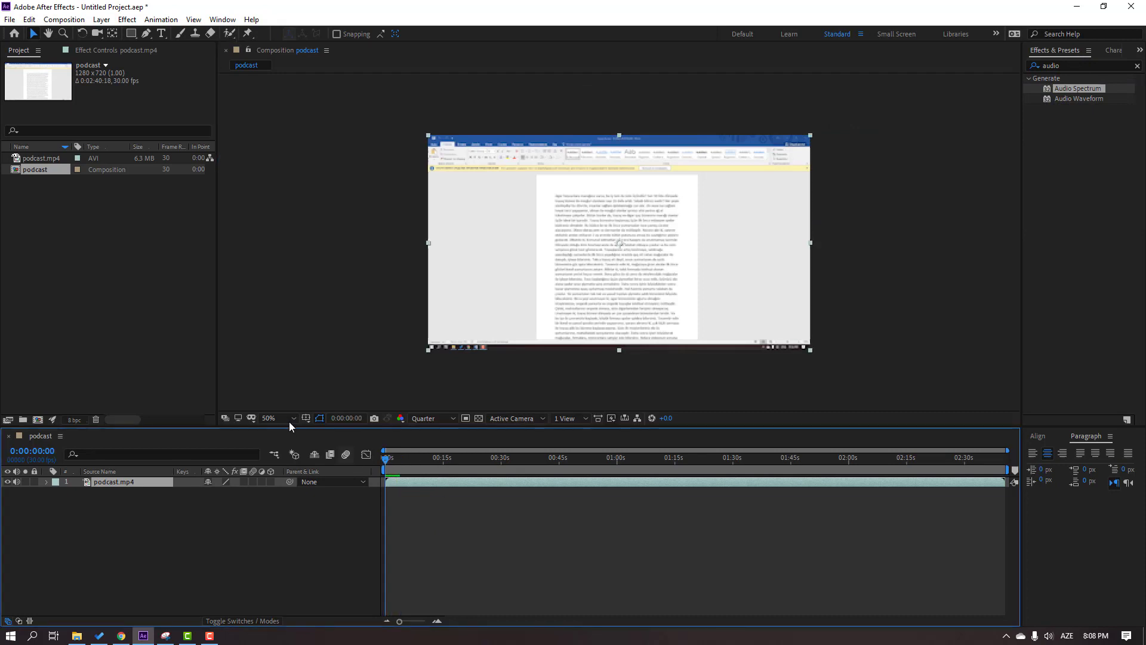
click(280, 418)
click(292, 220)
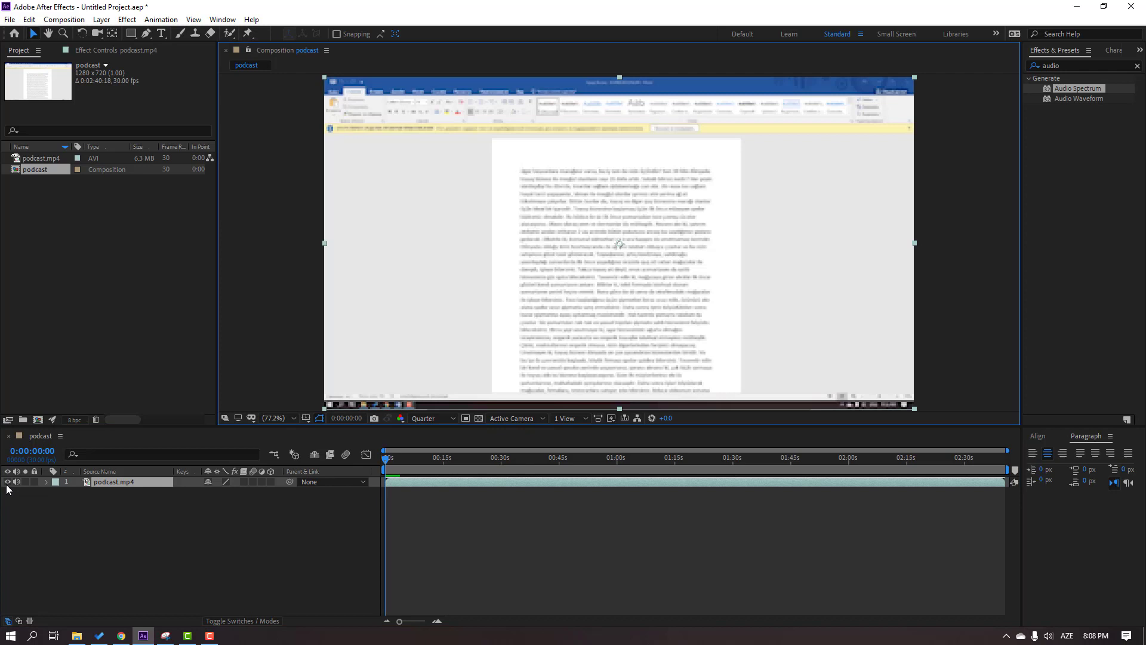
click(7, 482)
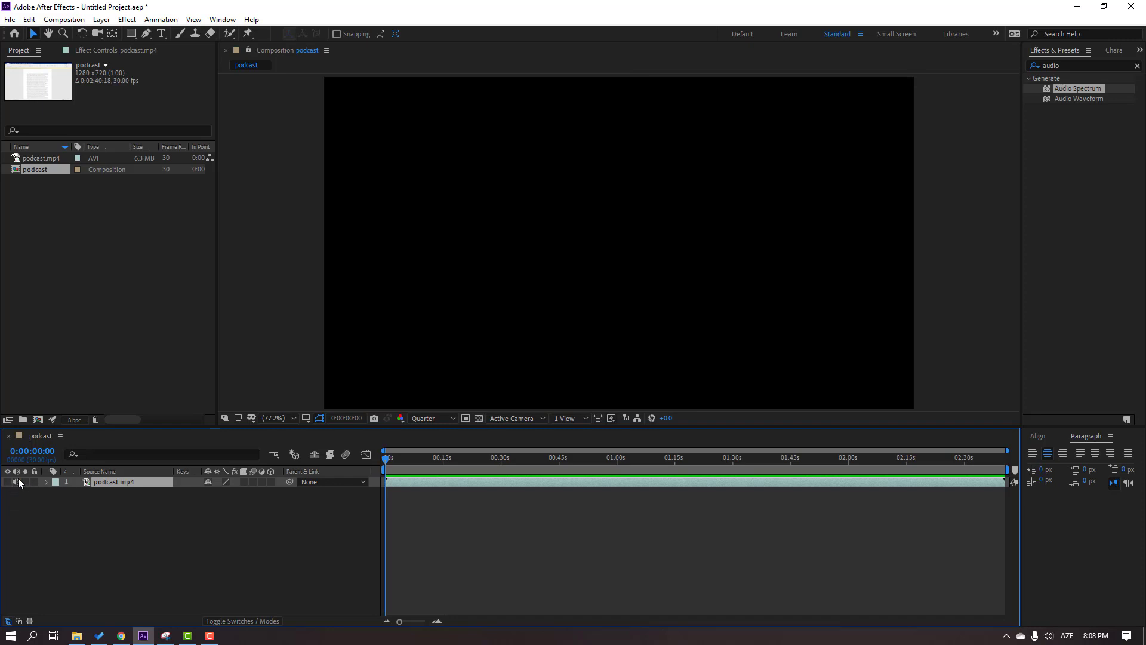
click(23, 500)
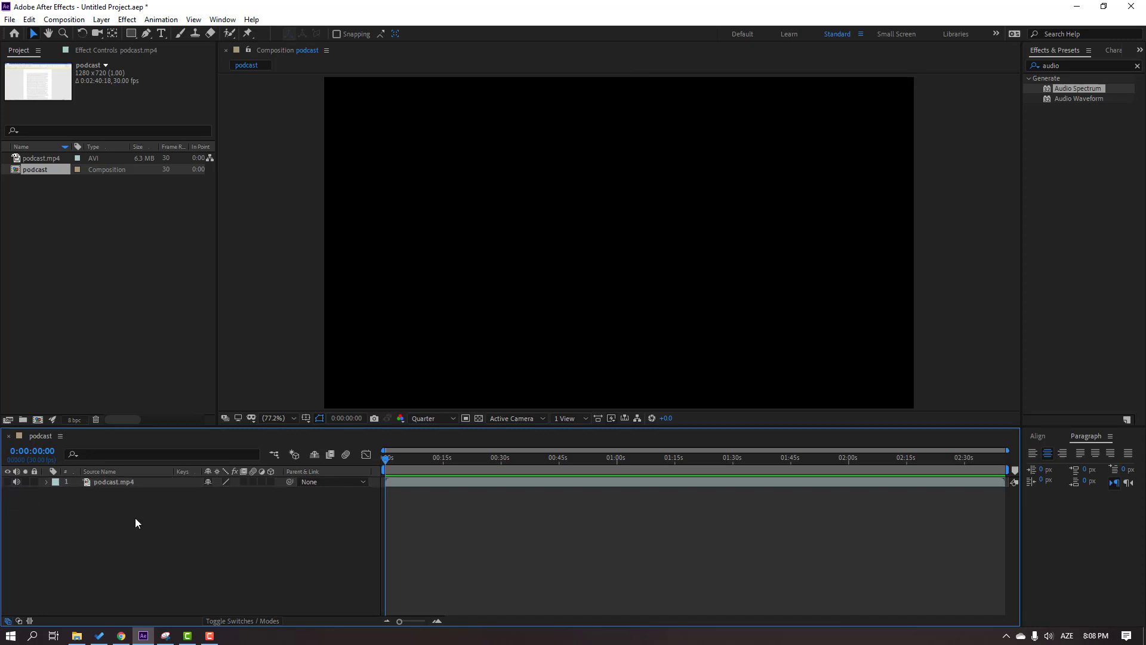
Import the chicken-farm photo tavuk-yetistiriciligi-yapmak.jpg from the Desktop into the project
right_click(94, 216)
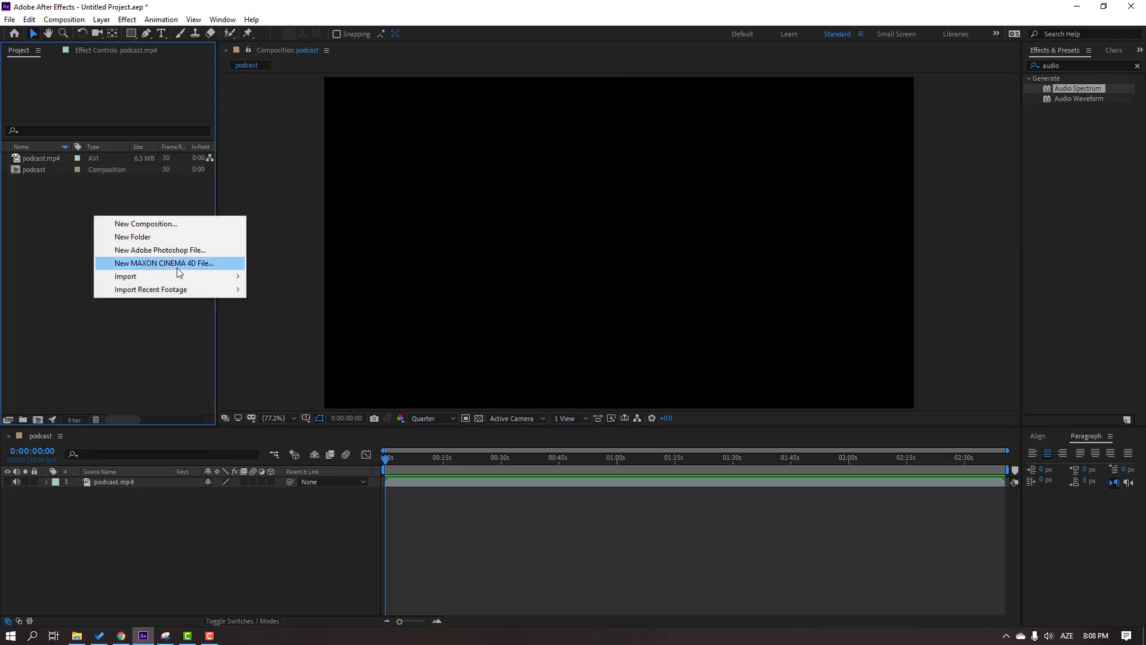
mouse_move(178, 276)
click(295, 277)
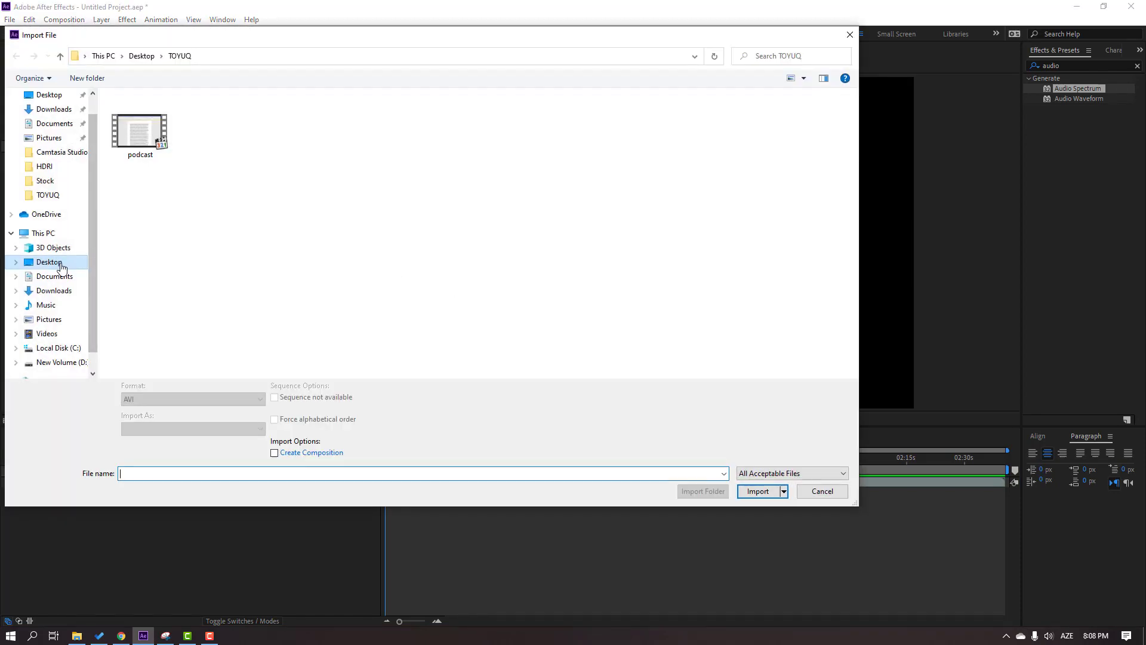
click(62, 267)
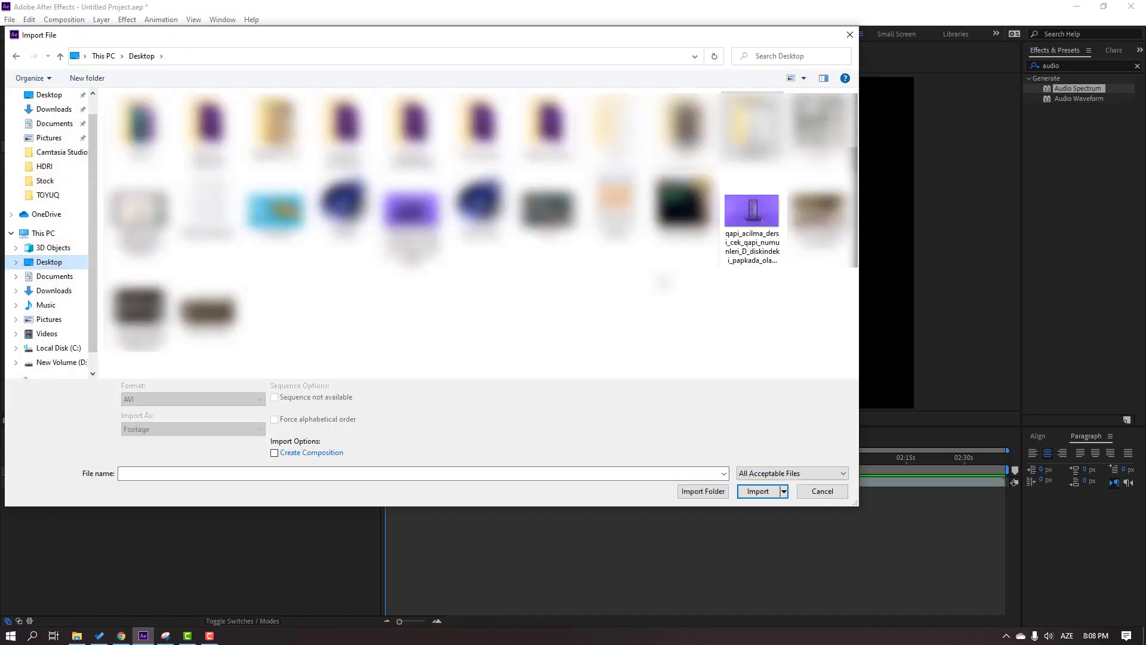
click(818, 209)
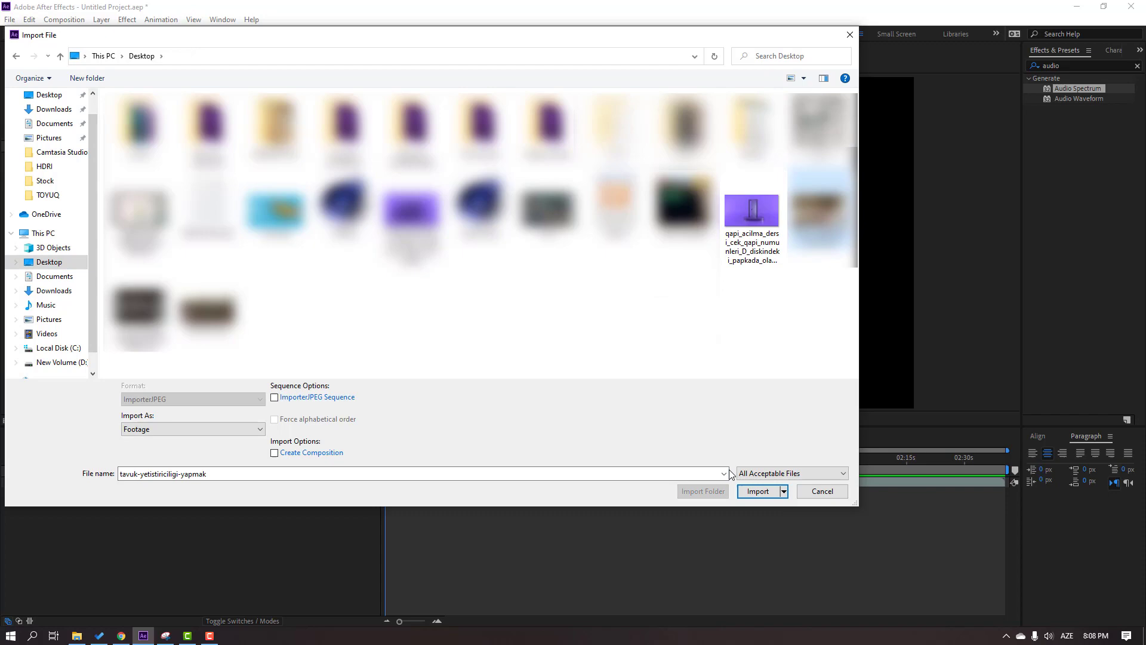
click(758, 491)
Place the photo above the podcast layer, restore Full resolution, and scale it to about 171%
drag(45, 157, 107, 478)
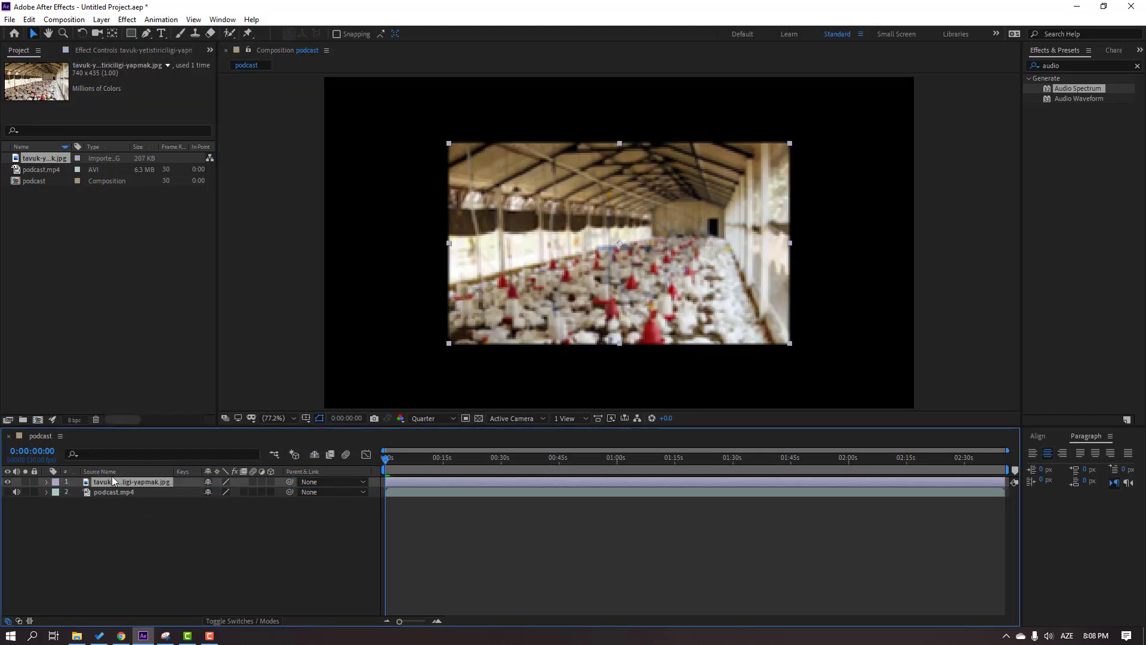
click(433, 420)
click(435, 437)
key(s)
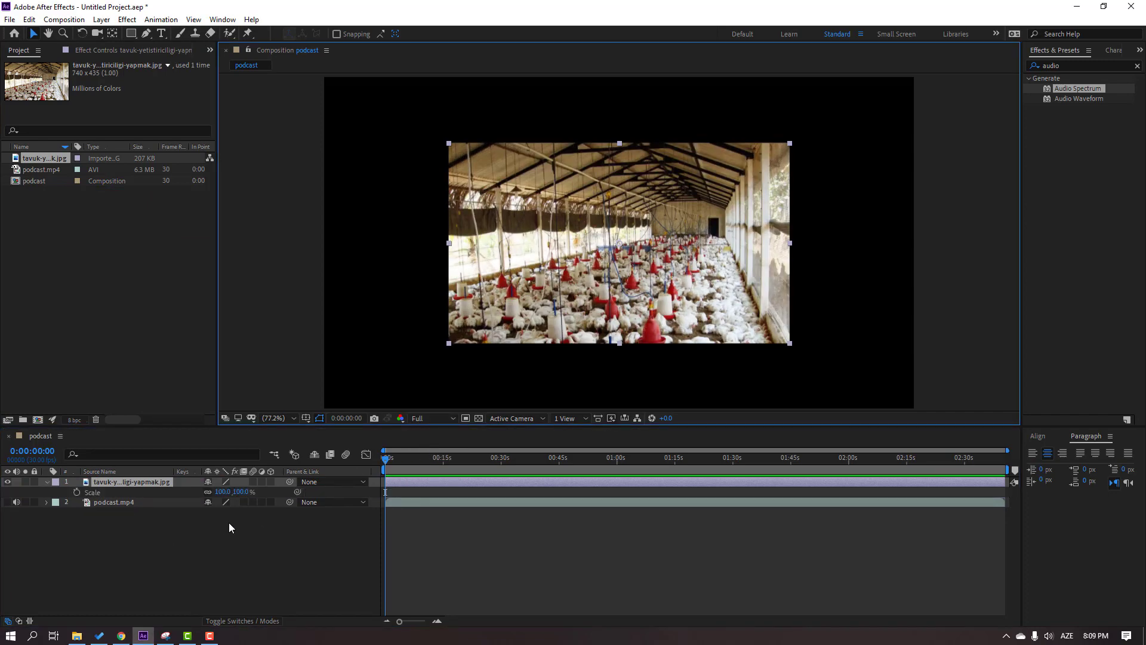
drag(225, 500, 258, 487)
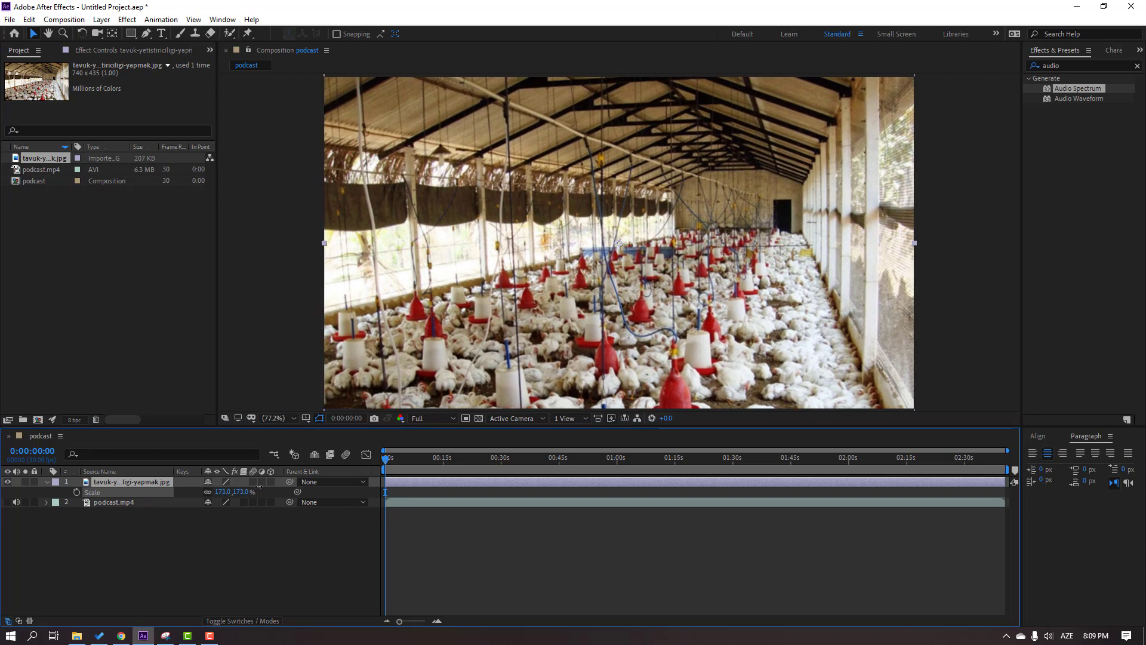
click(47, 482)
click(69, 554)
Create a black solid layer named BG
right_click(127, 540)
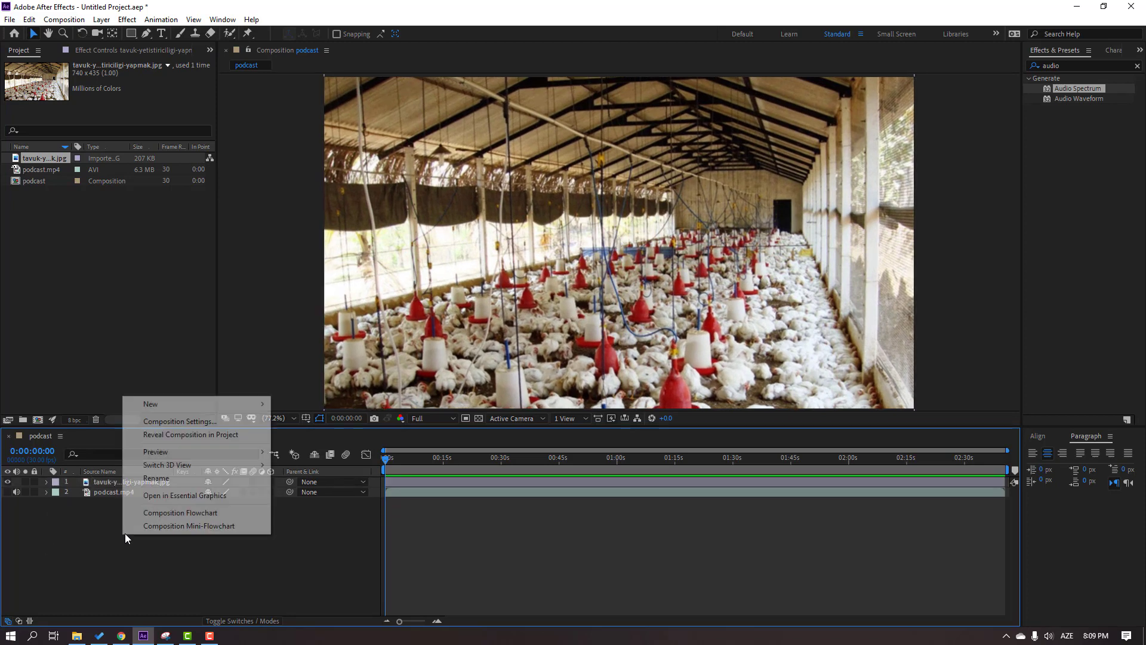
mouse_move(203, 404)
click(321, 434)
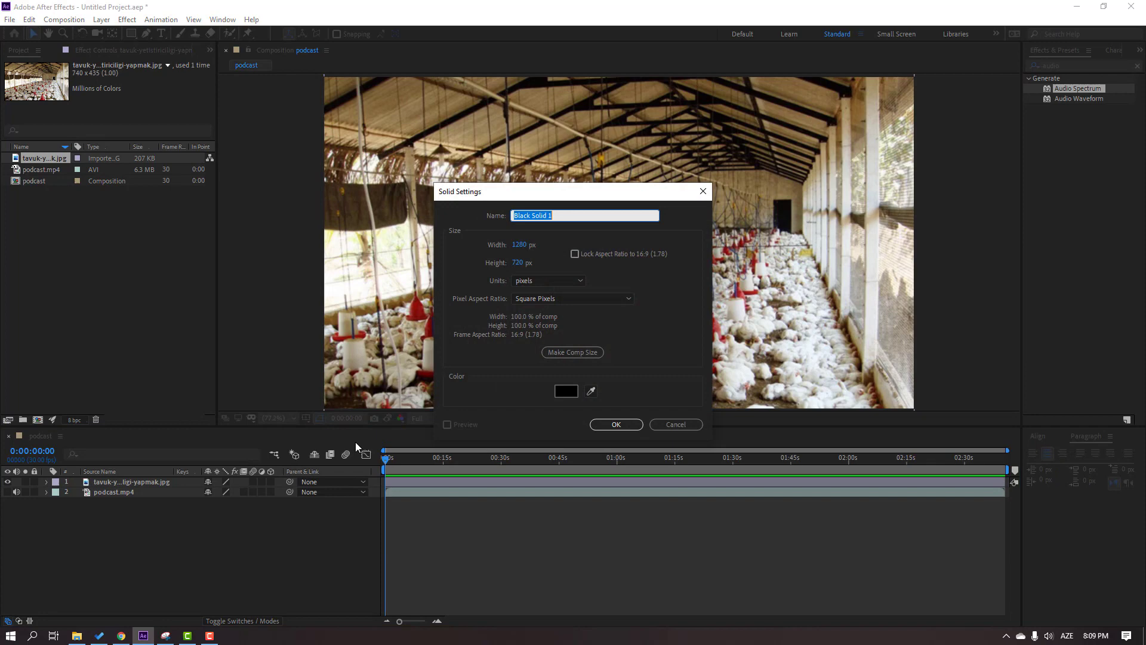
click(570, 391)
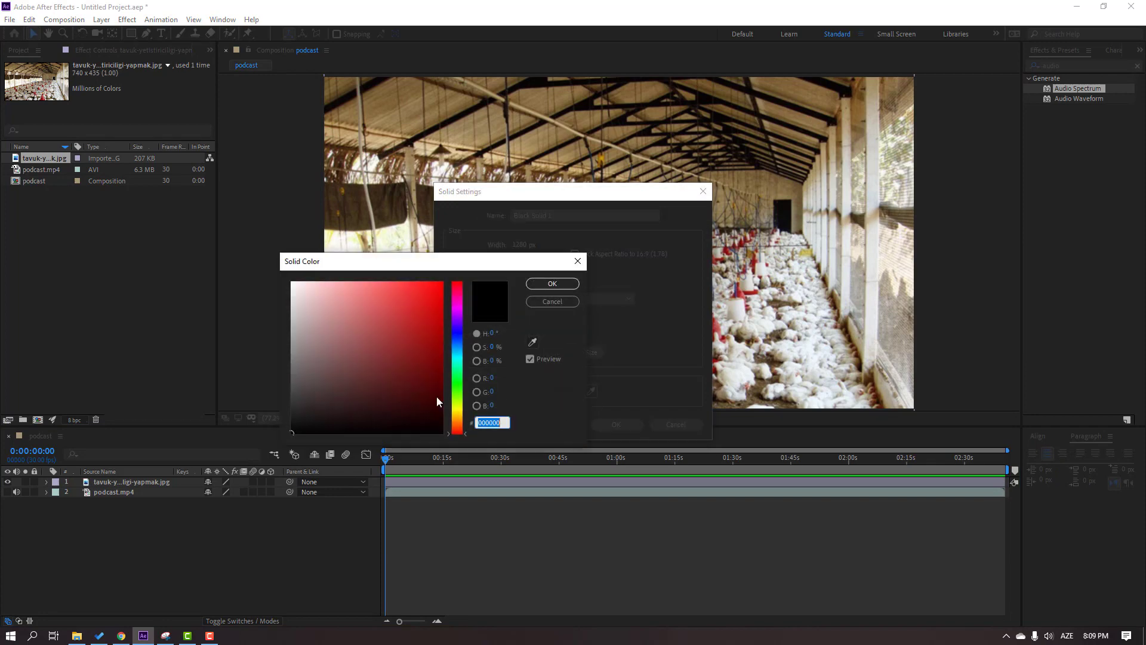
click(550, 286)
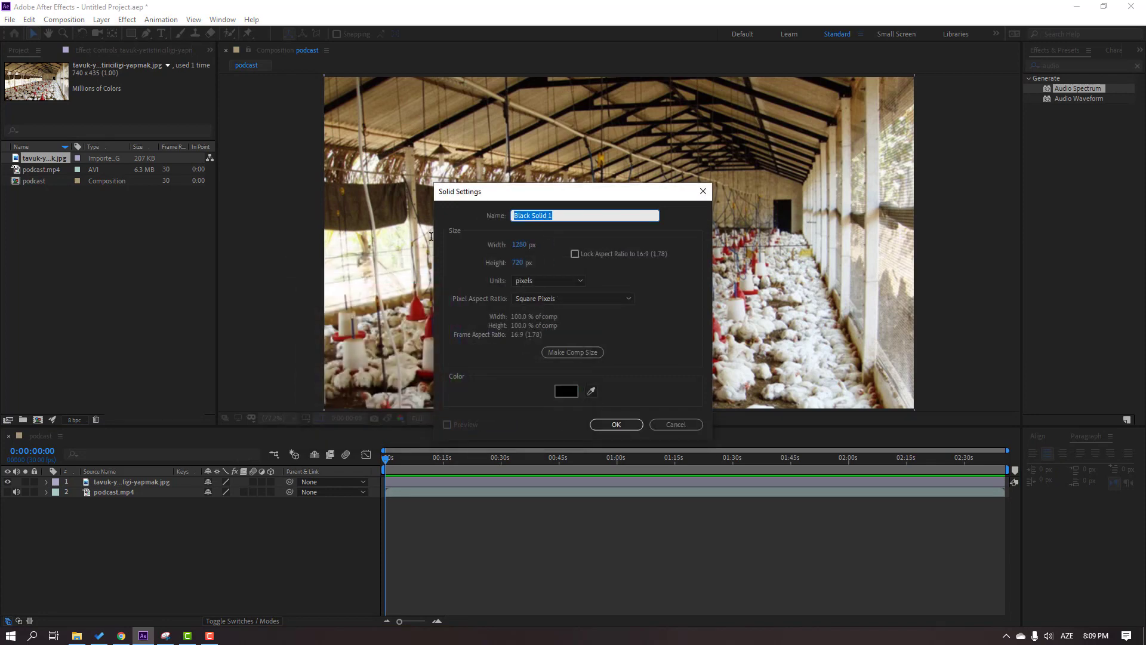
text(BG)
click(617, 426)
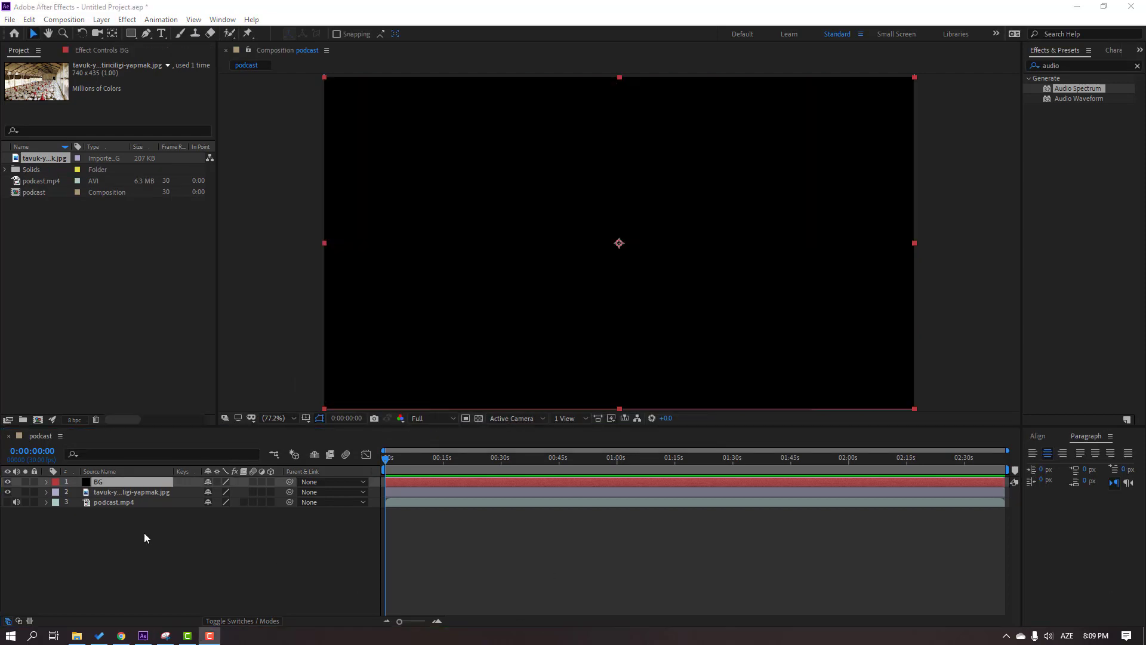
Lower the BG layer's opacity so the farm photo shows through darkened
click(97, 483)
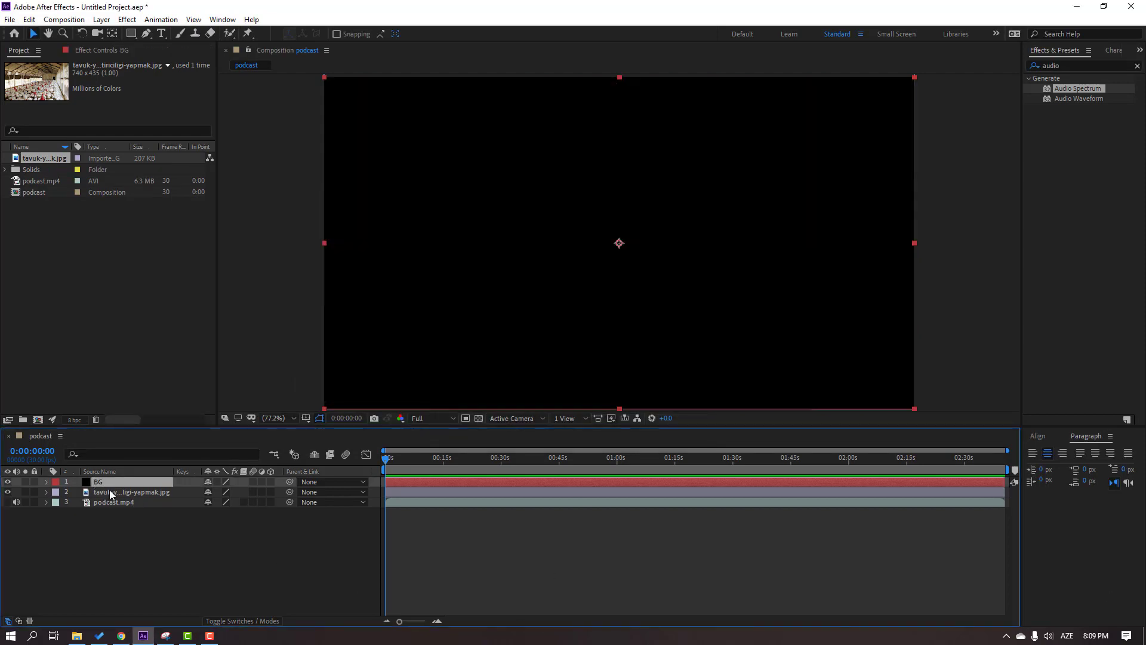
key(t)
drag(210, 492, 201, 495)
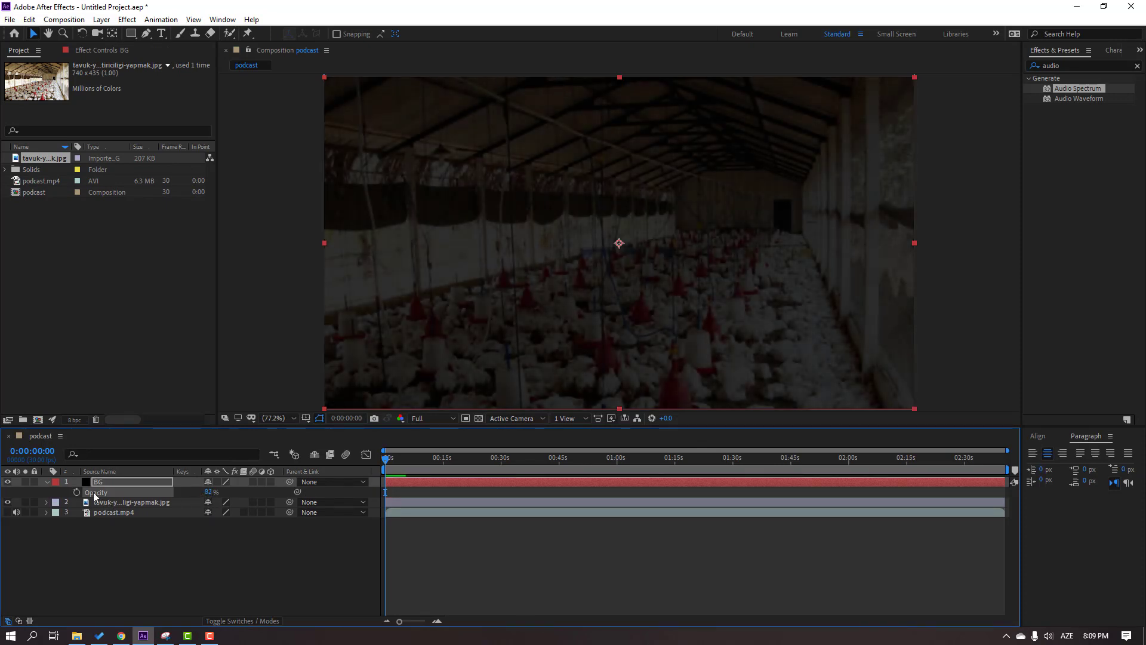
click(48, 483)
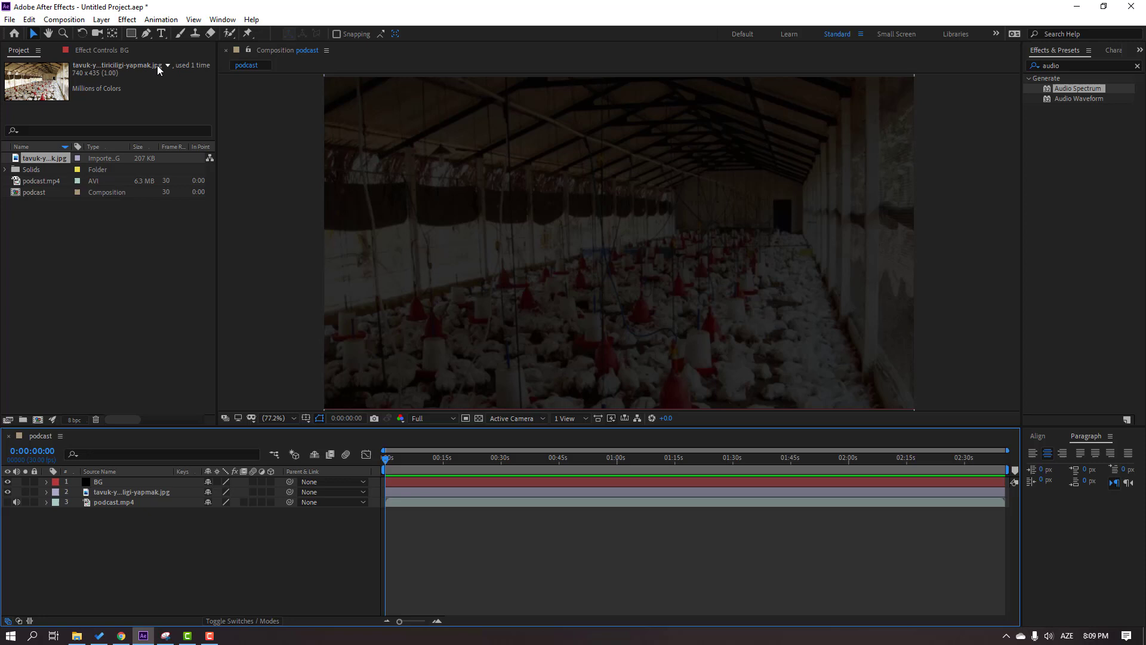
Draw a paragraph text box over the photo and type 'OUR SAMPLE'
click(160, 33)
drag(371, 120, 784, 327)
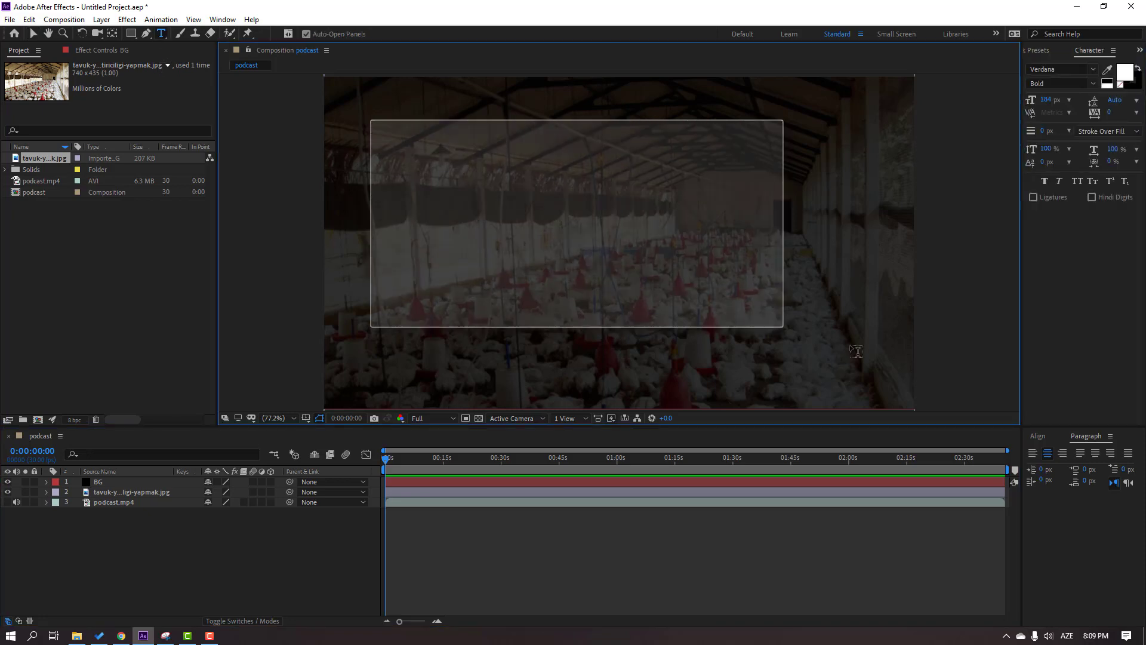
drag(856, 351, 879, 364)
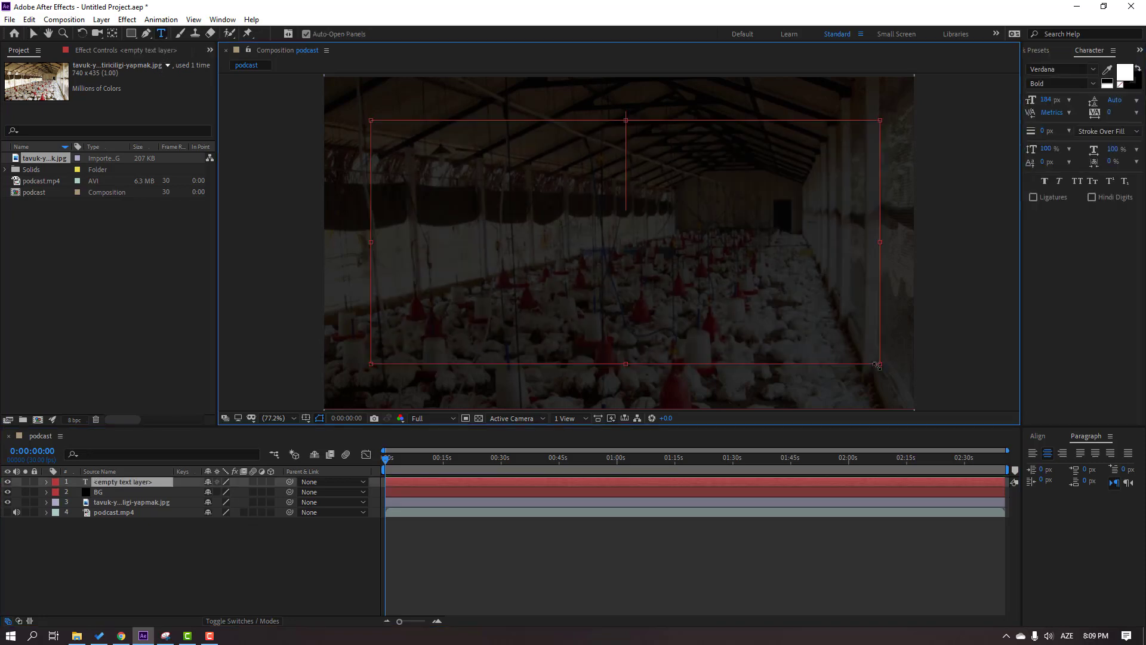
text(OUR)
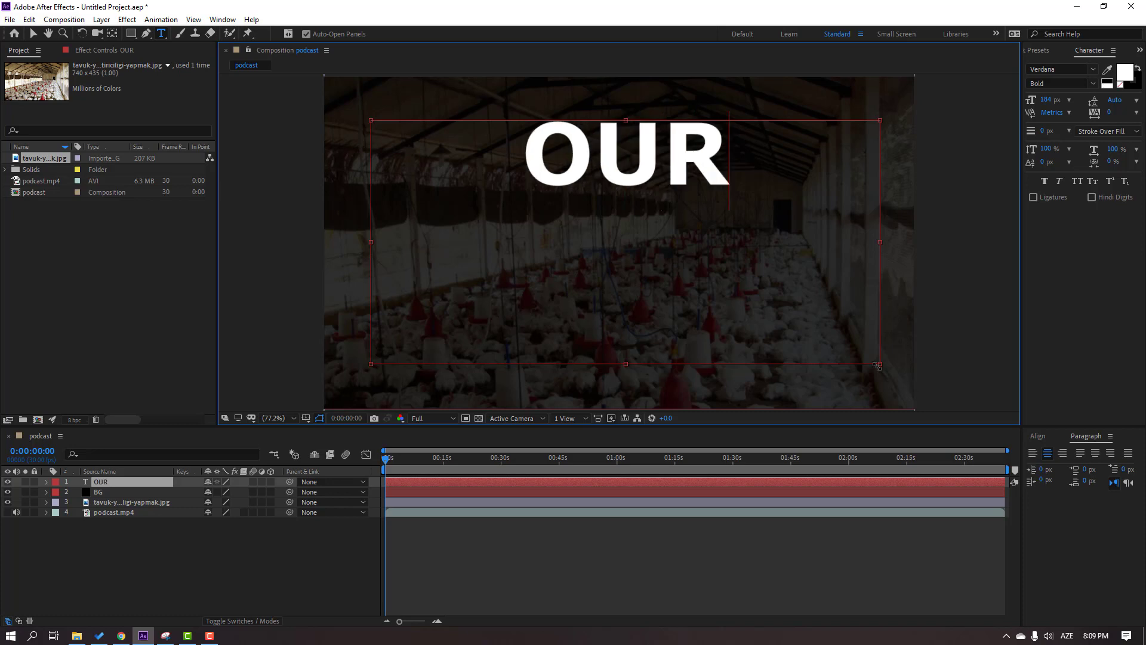
text( SAMPLE TEXT HERE)
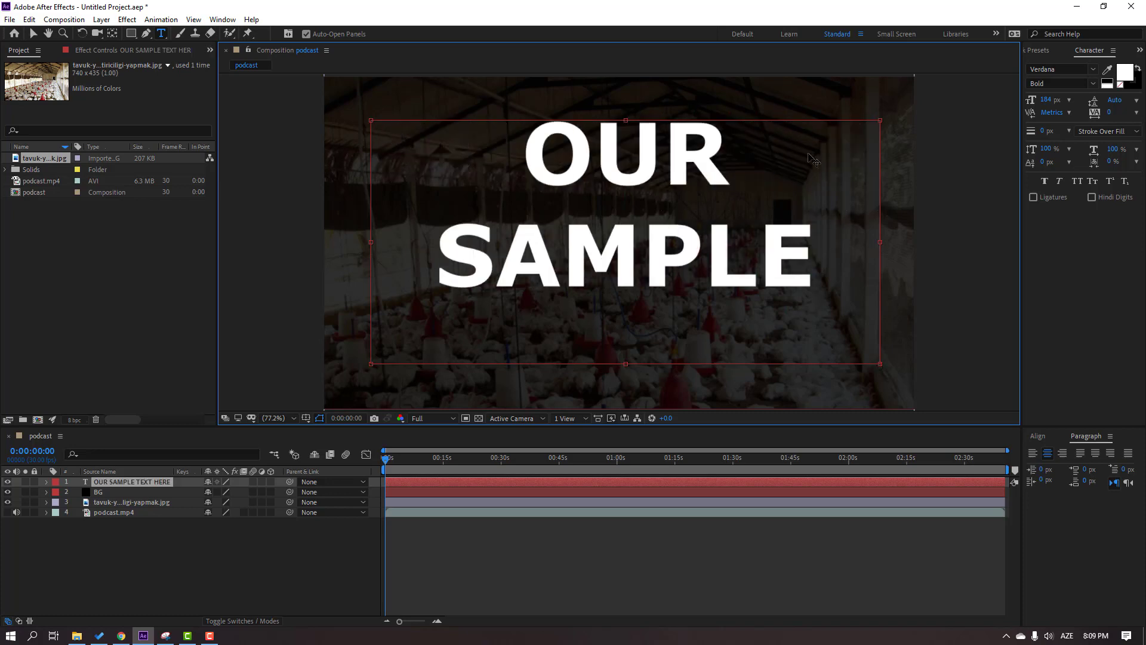
Shrink the title to 125 px so it wraps to two lines, and move it toward centre
key(ctrl+a)
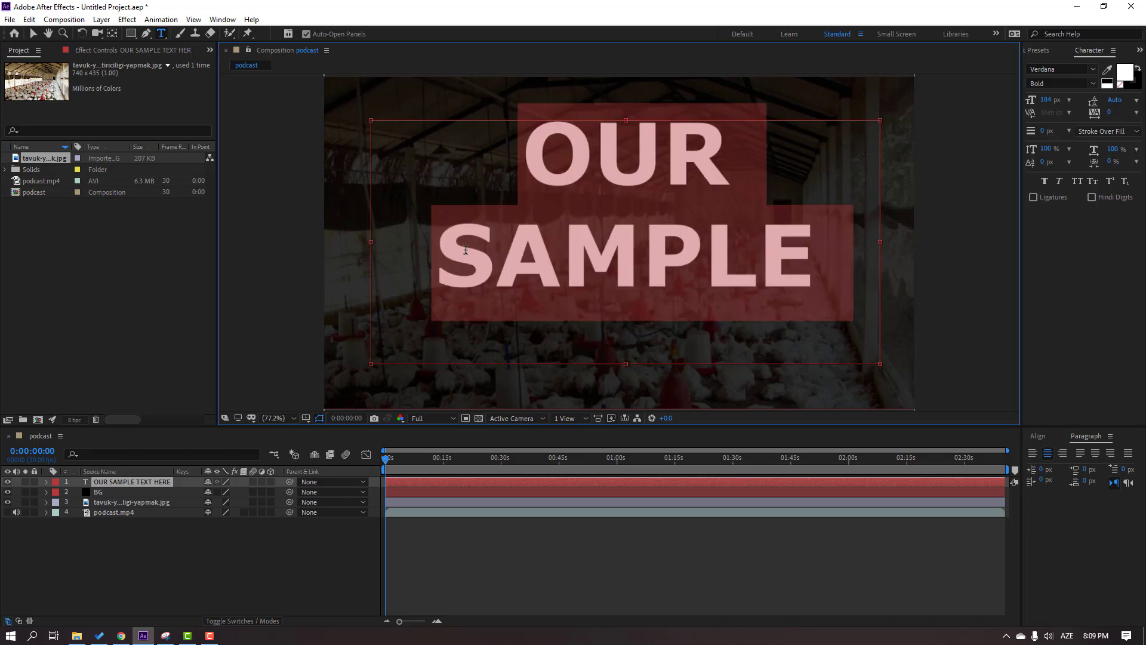
drag(1047, 100, 1013, 103)
click(722, 172)
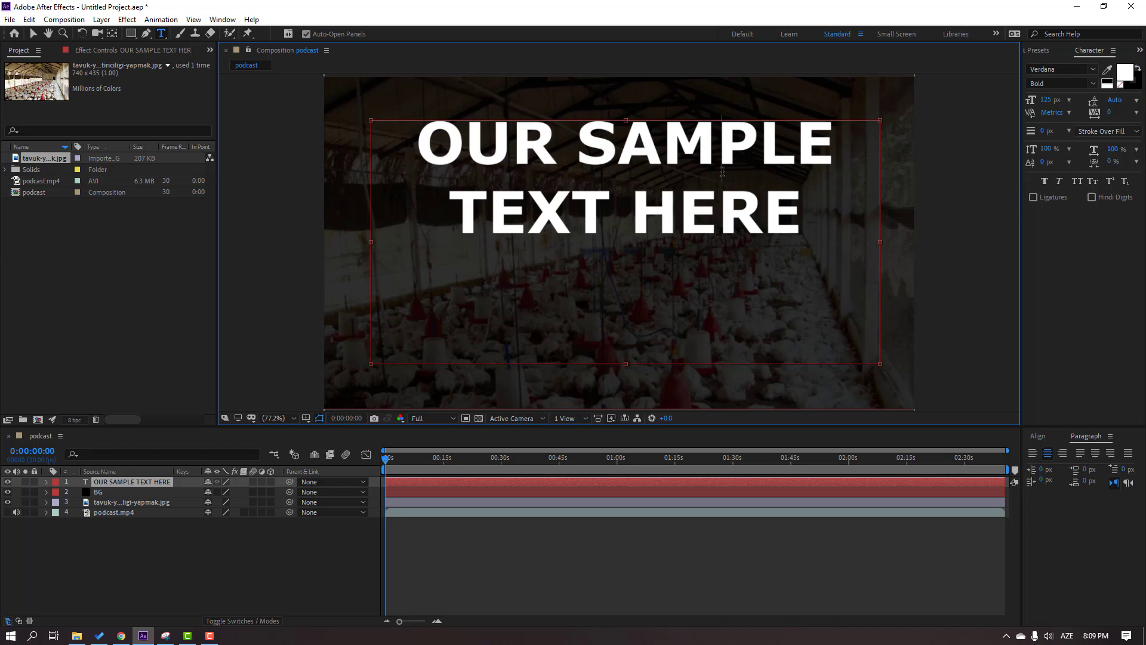
click(33, 33)
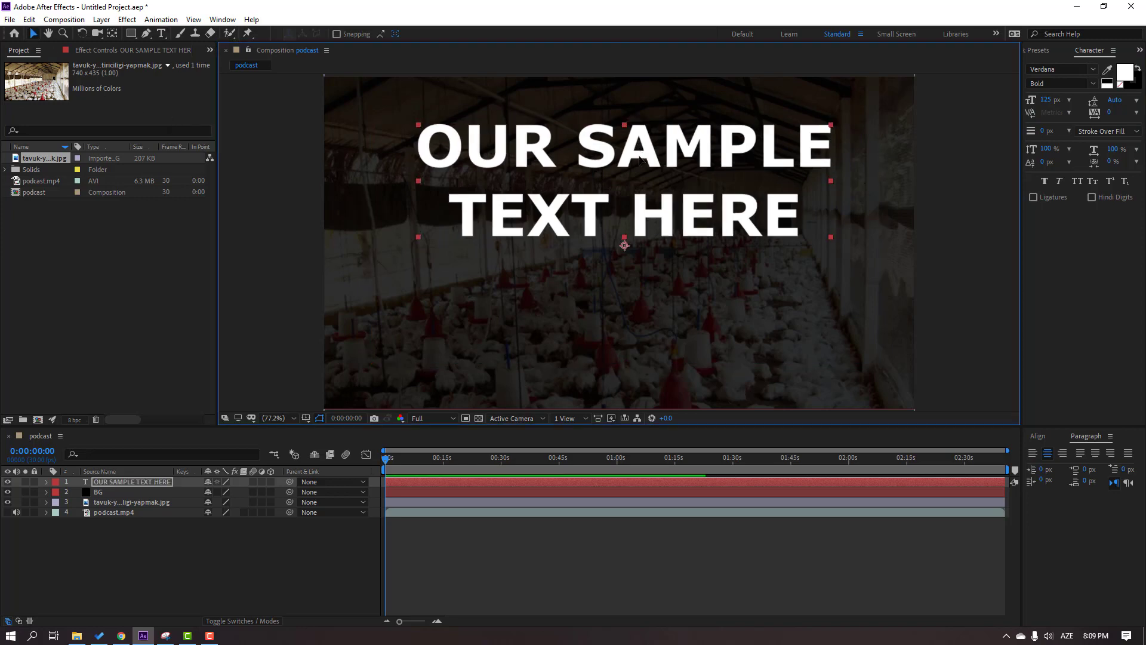
drag(644, 152, 640, 209)
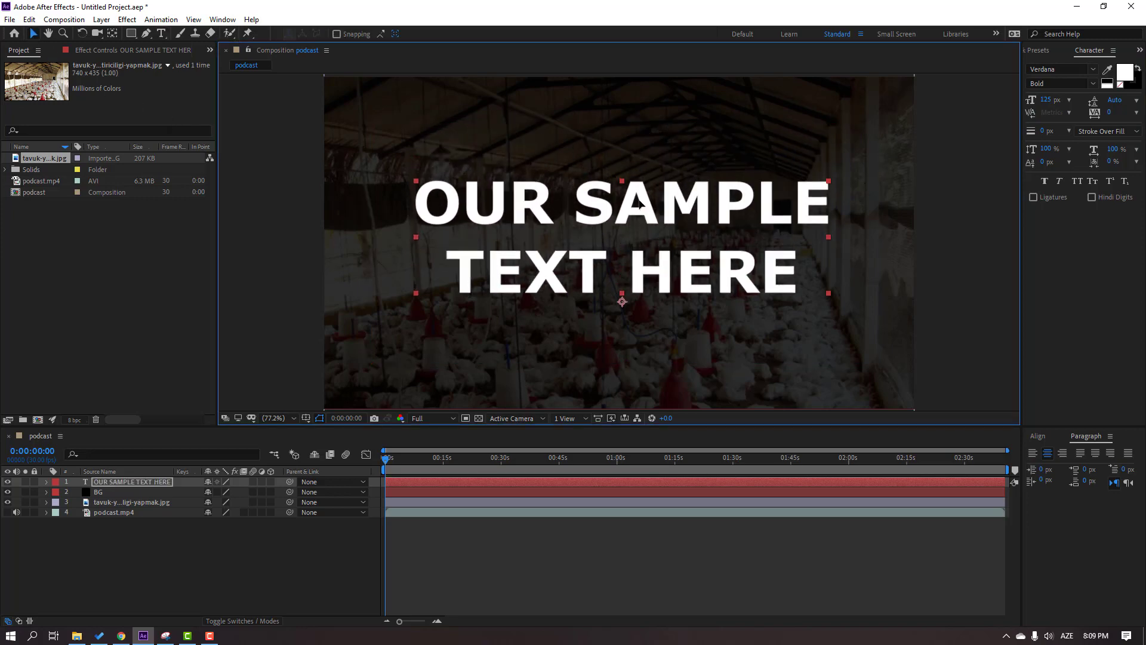
click(249, 543)
scroll(345, 291, down, 2)
scroll(363, 310, up, 2)
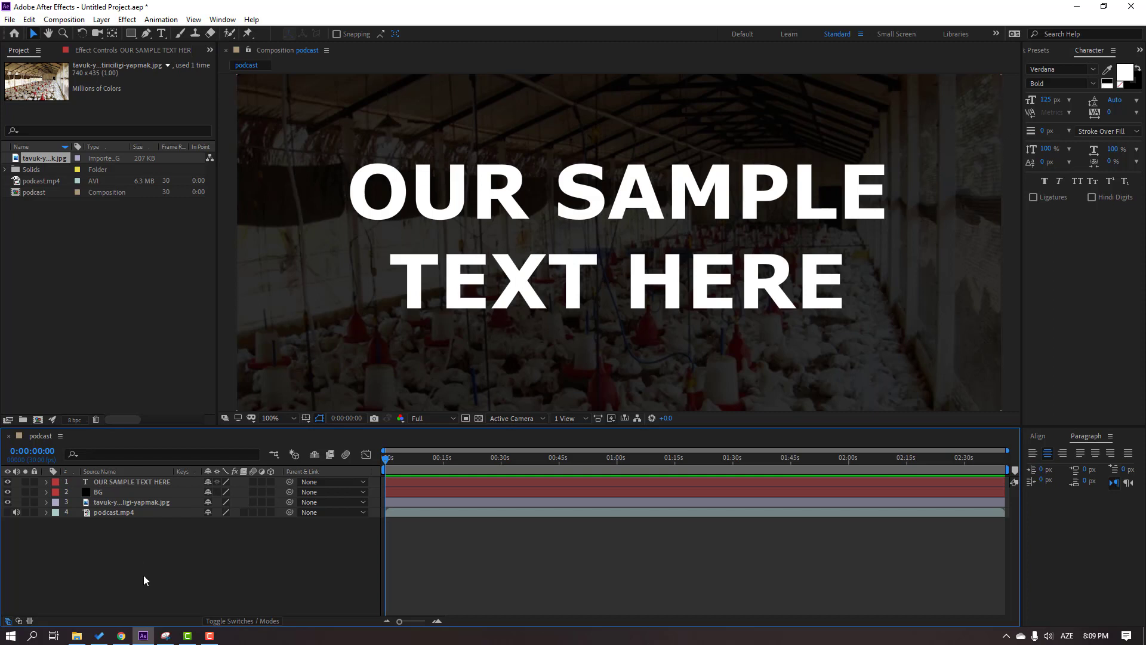
Set up the Rectangle tool with no fill and a 5 px stroke
click(133, 36)
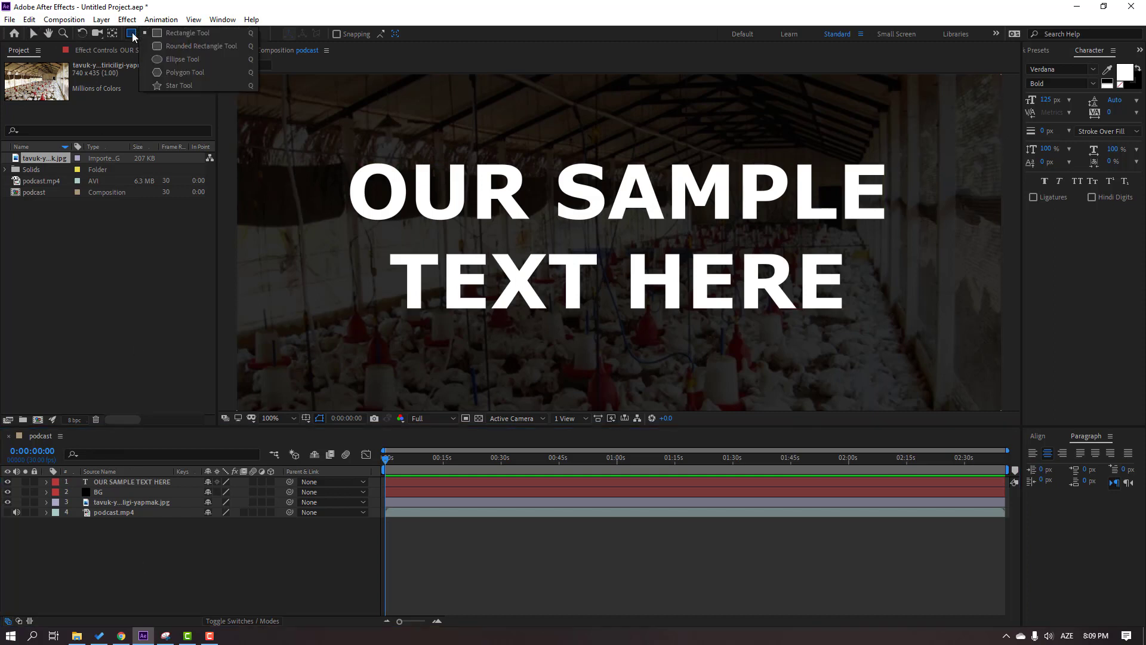
click(198, 34)
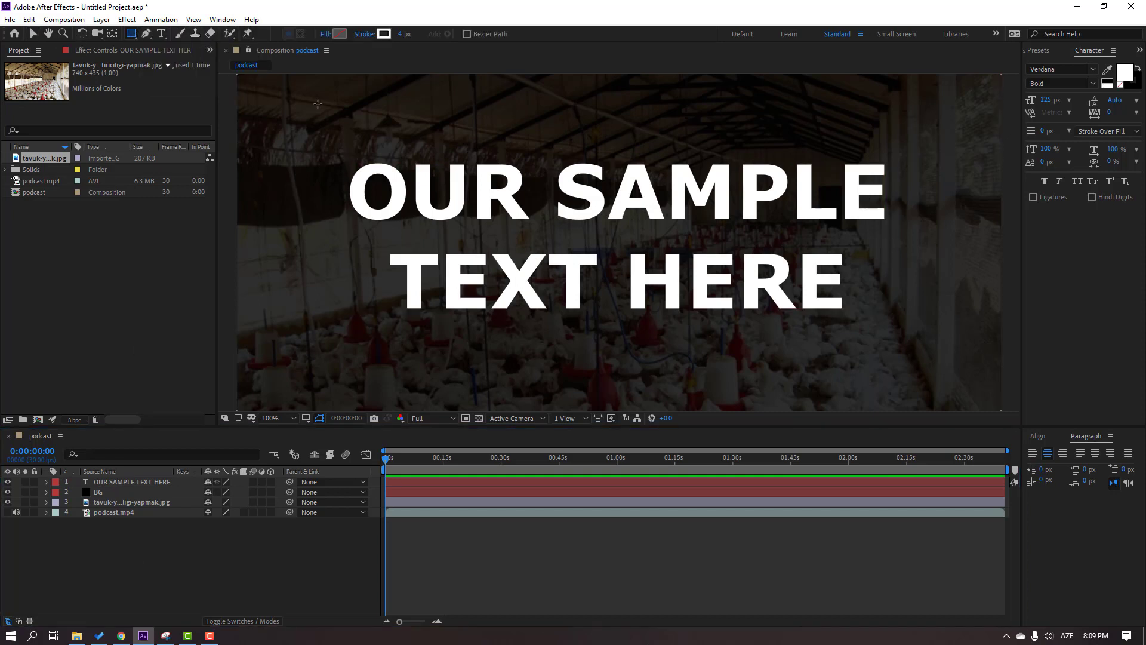
click(327, 35)
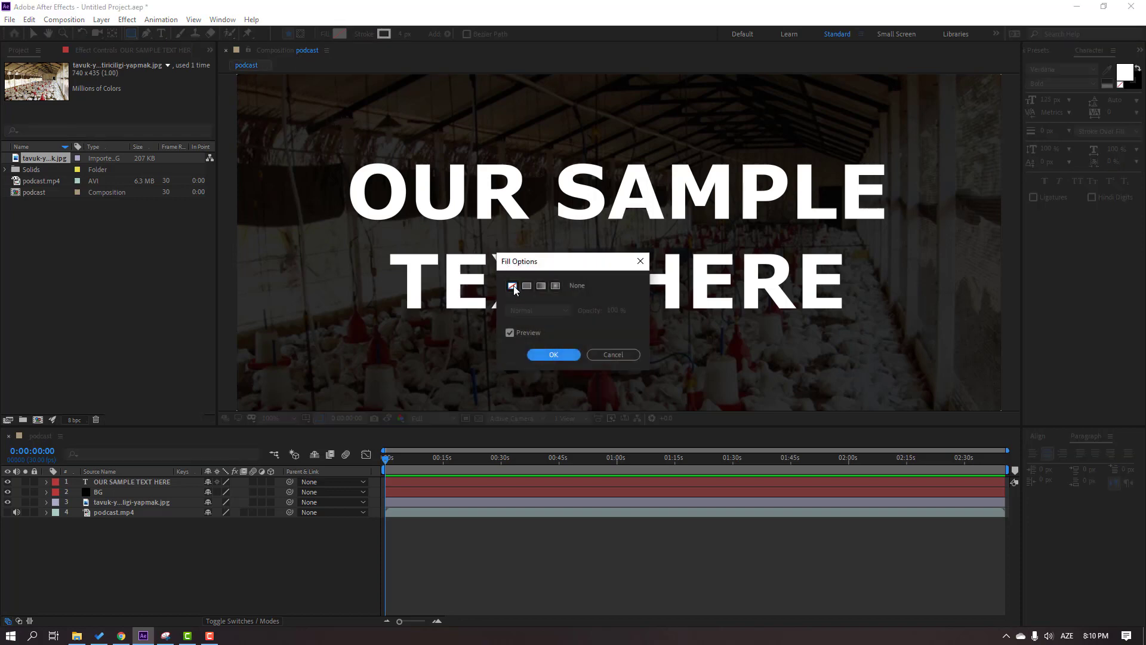
click(516, 291)
click(546, 352)
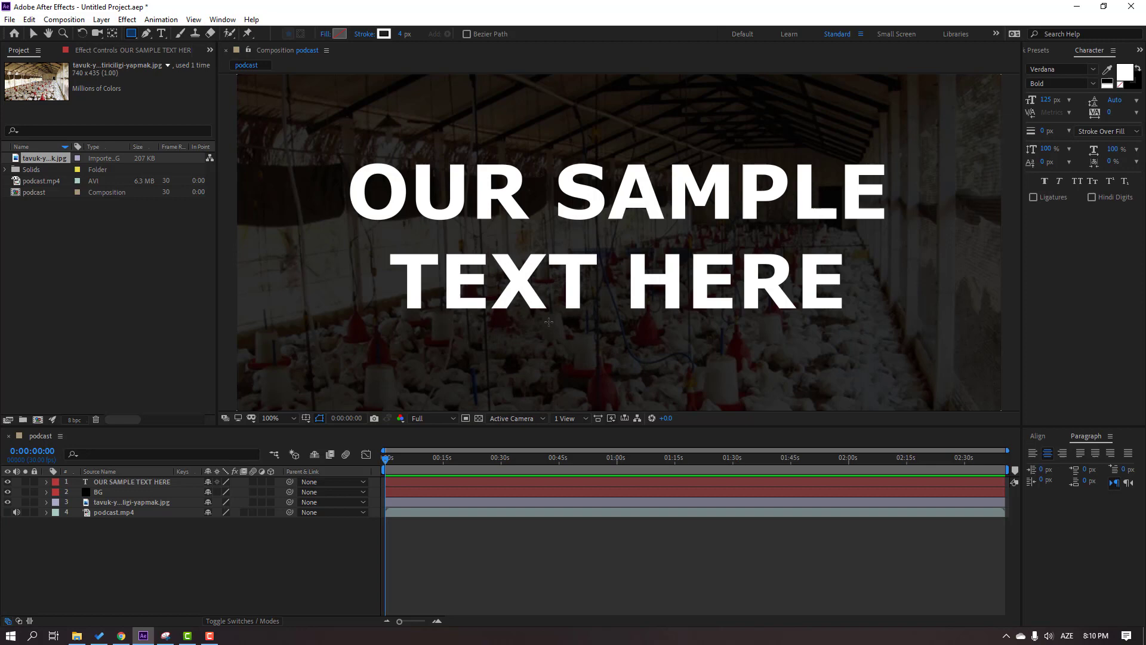
click(400, 35)
text(5)
key(Return)
Fit the view and draw a rectangle covering the whole composition
key(comma)
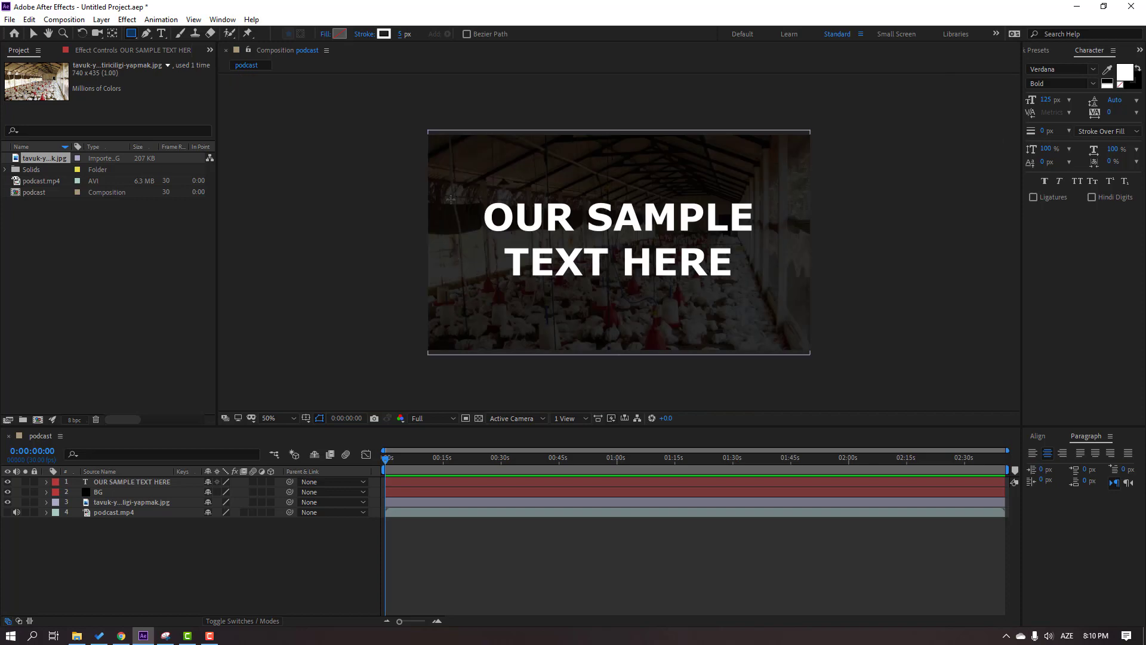
click(278, 418)
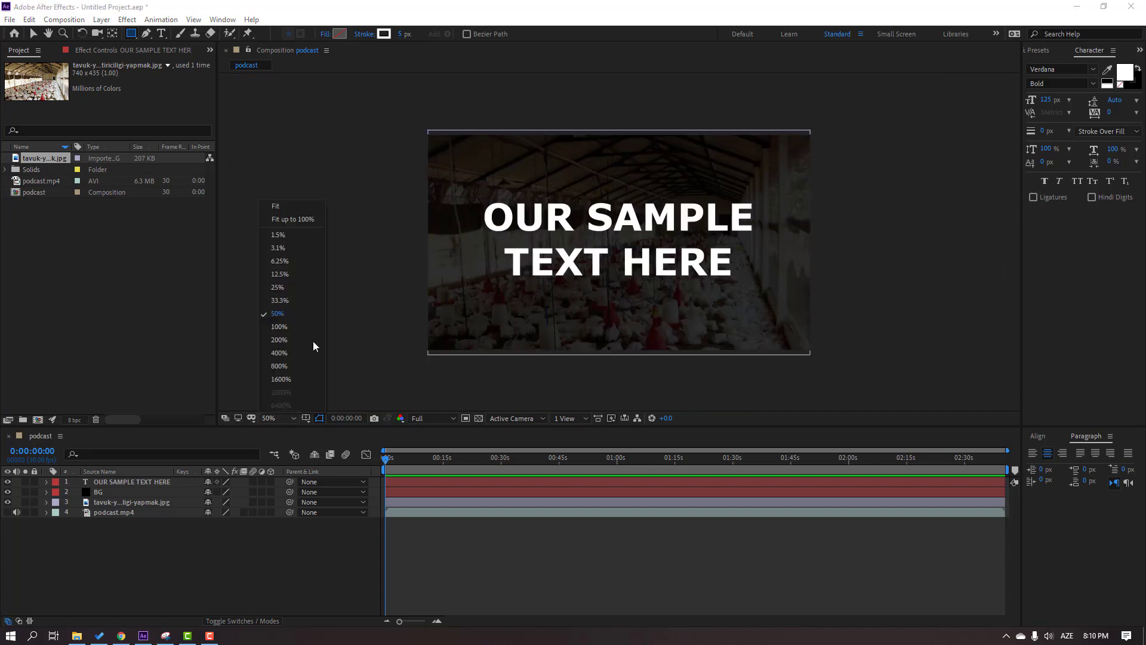
click(292, 220)
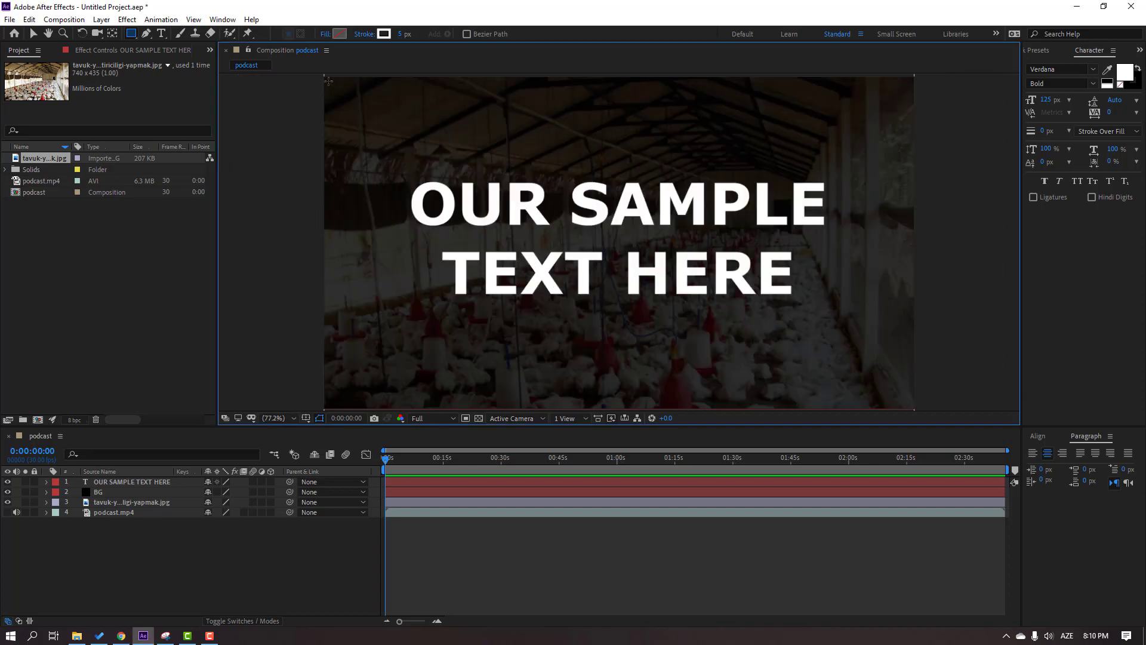
mouse_move(329, 81)
mouse_down()
mouse_move(409, 115)
mouse_move(824, 379)
mouse_move(909, 409)
mouse_up()
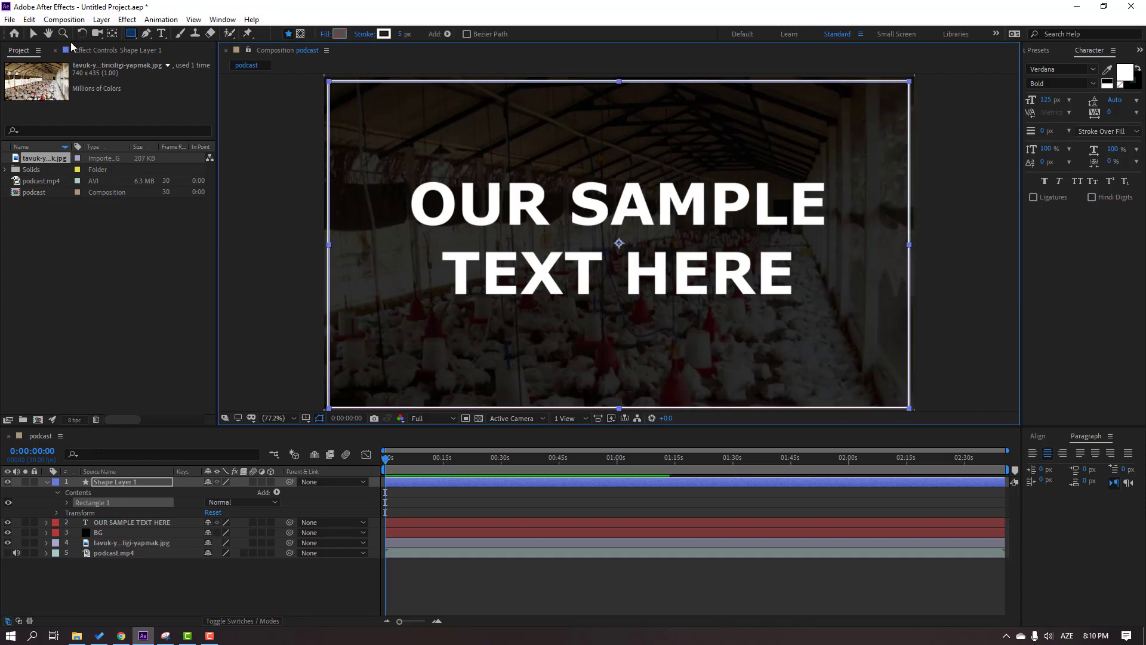
Change the rectangle's stroke width to 43 and return the view to half size
key(v)
click(499, 35)
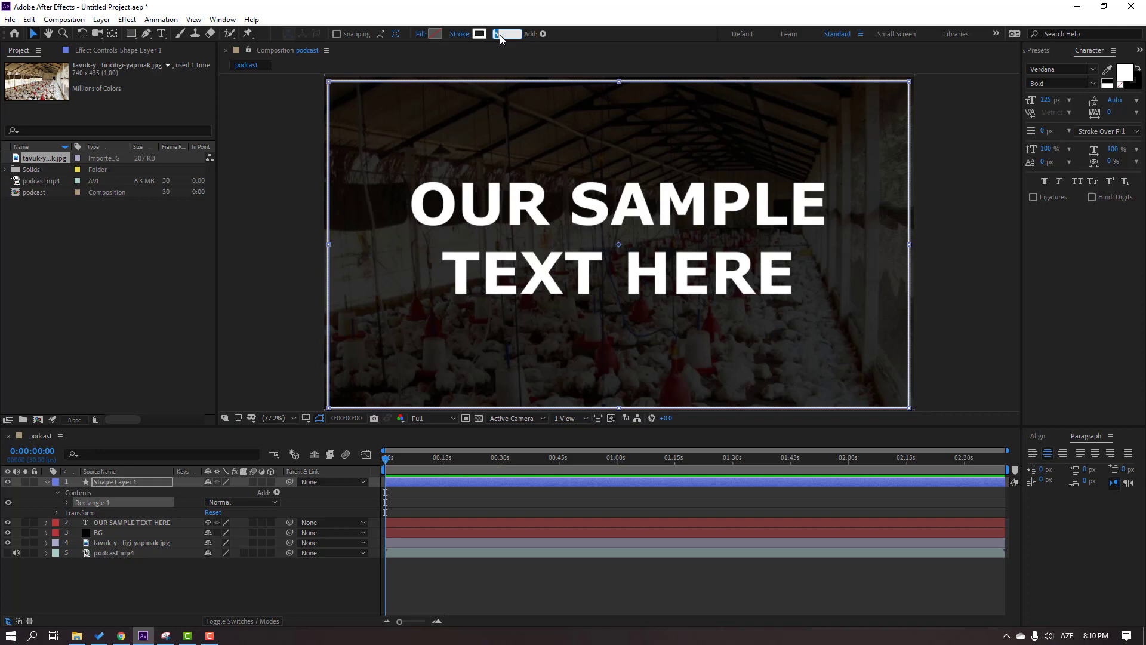
text(4)
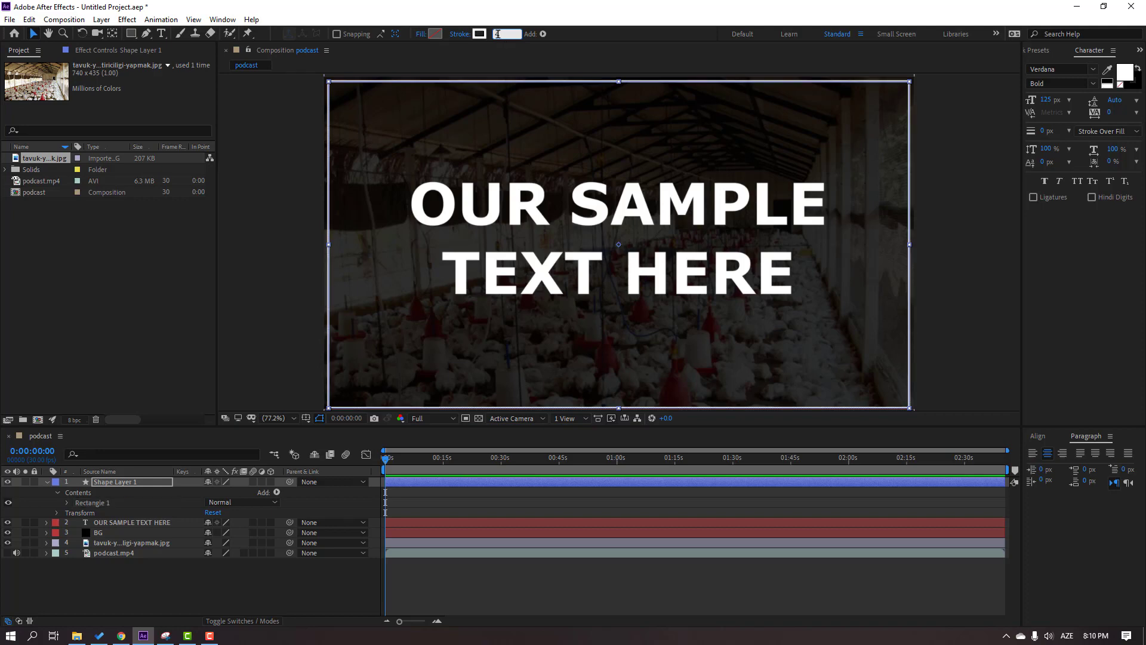
text(3)
click(580, 557)
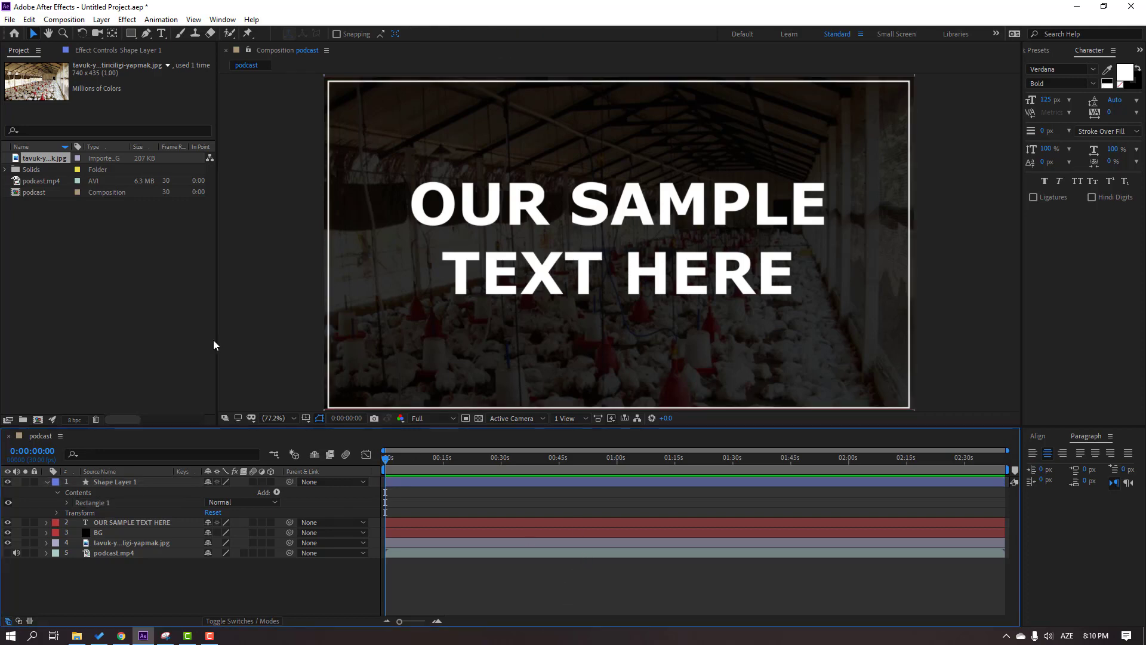
key(comma)
key(comma)
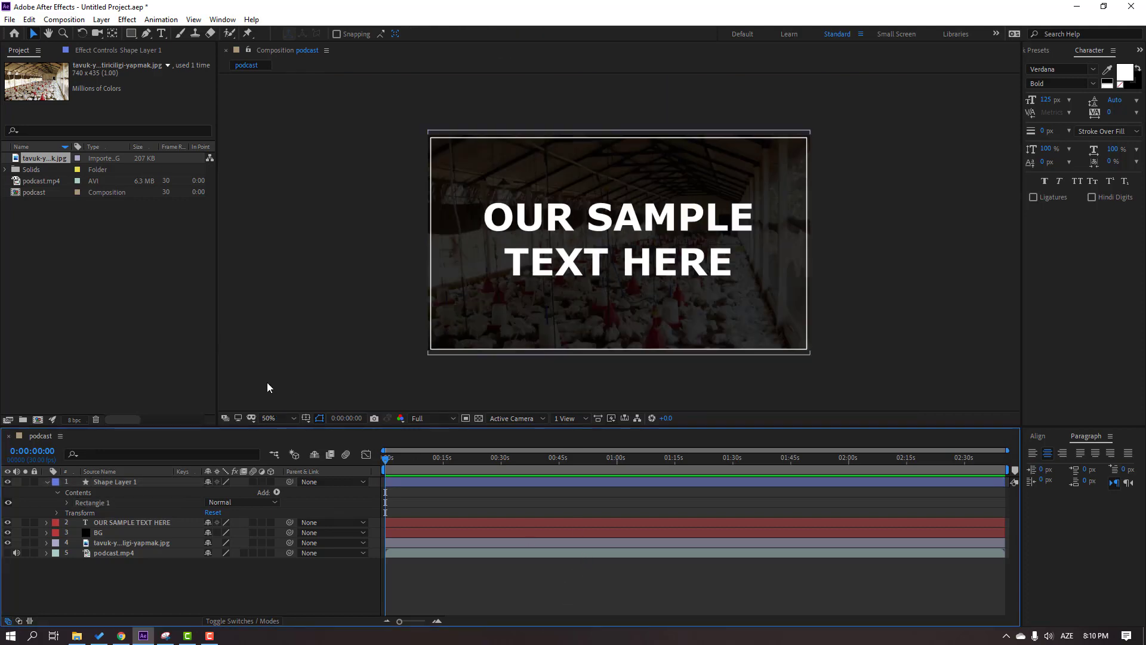
click(47, 482)
key(comma)
key(period)
key(period)
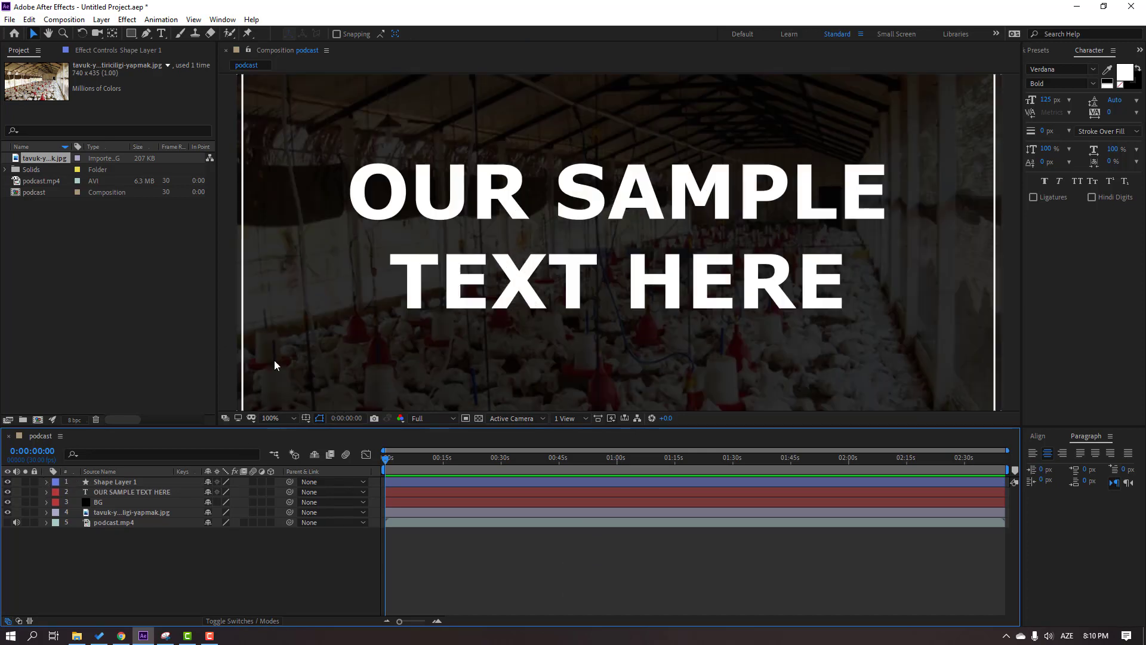
key(comma)
Create a new solid layer named SOUND
right_click(116, 570)
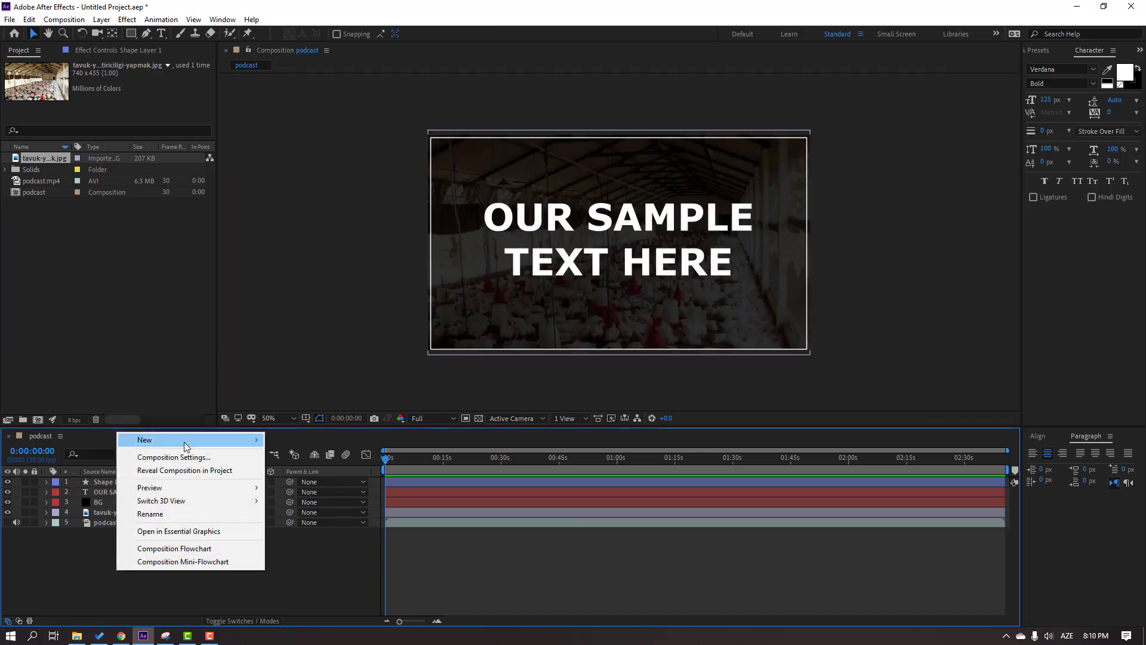
mouse_move(184, 442)
click(306, 470)
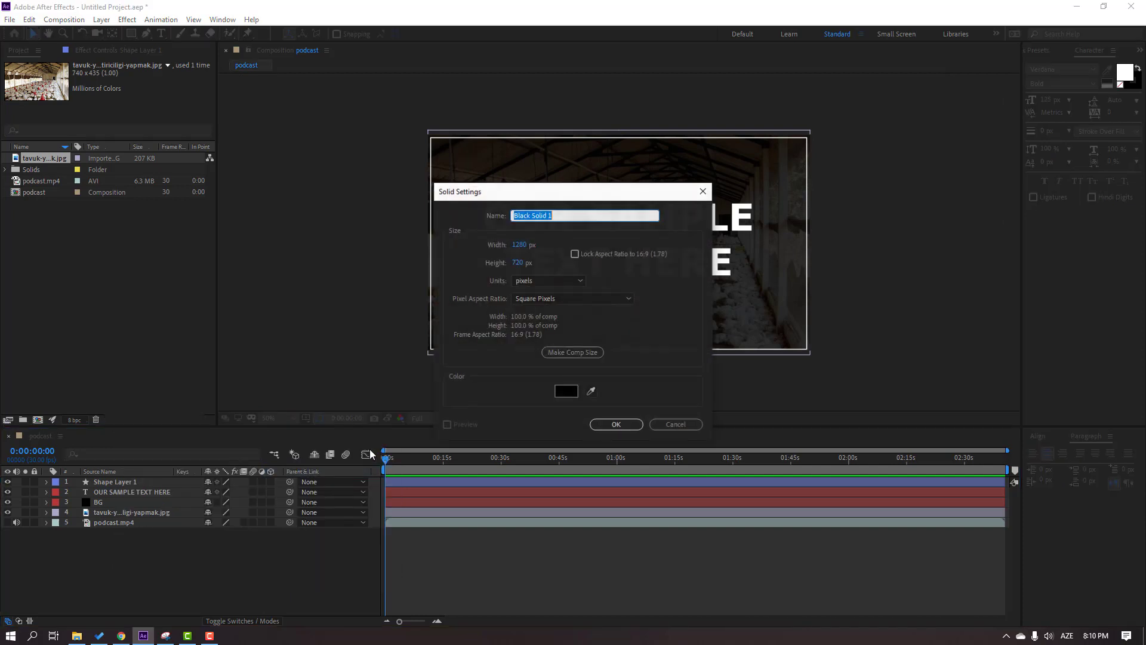
text(SOUND)
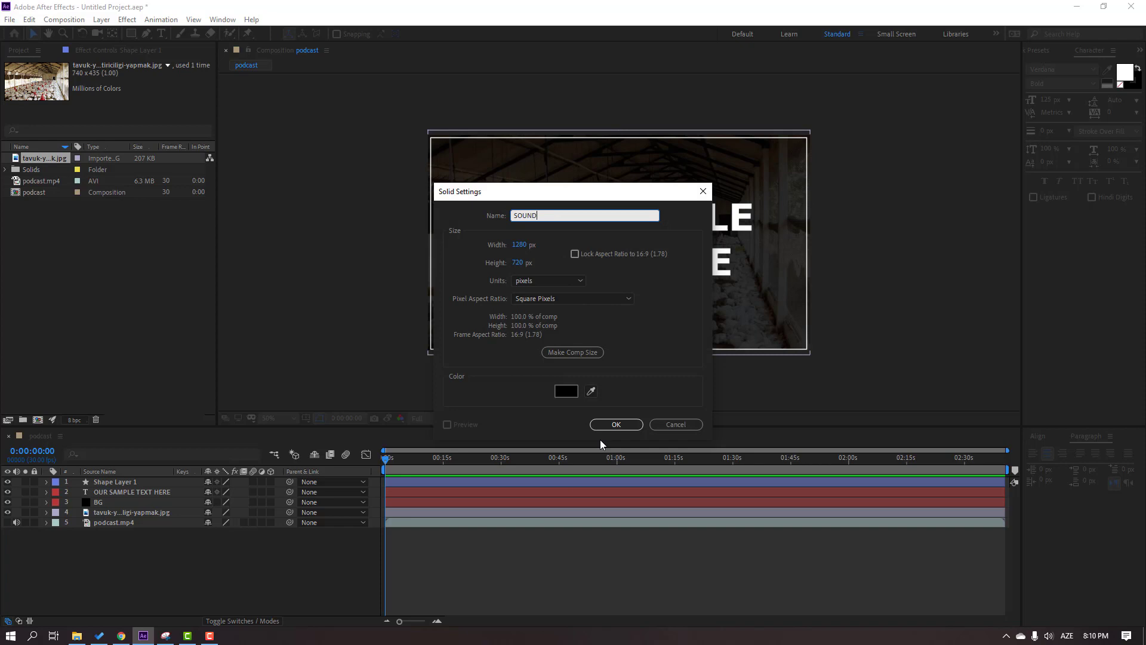
click(603, 427)
Search 'audio' in Effects & Presets to find Audio Spectrum
click(1039, 52)
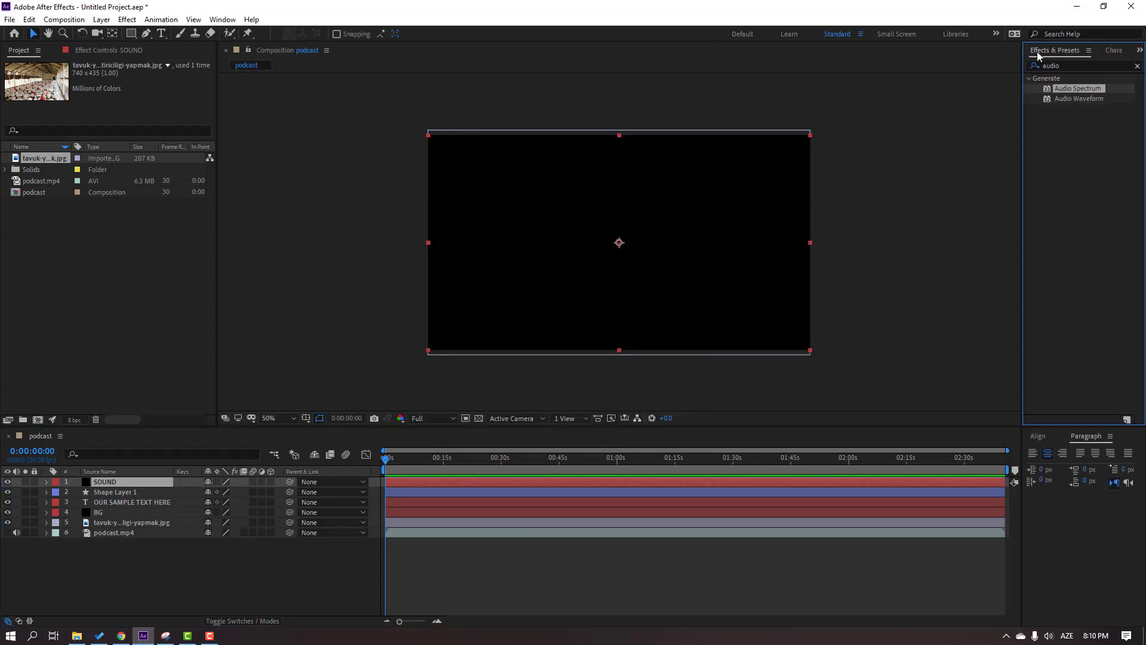
click(1076, 67)
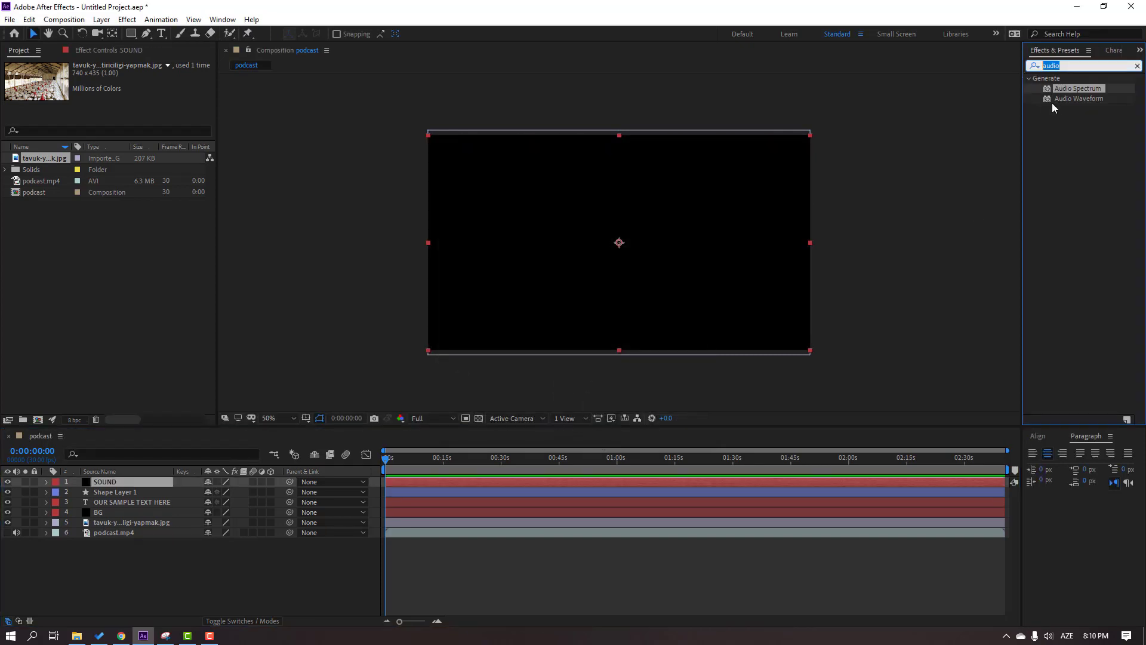
click(1073, 117)
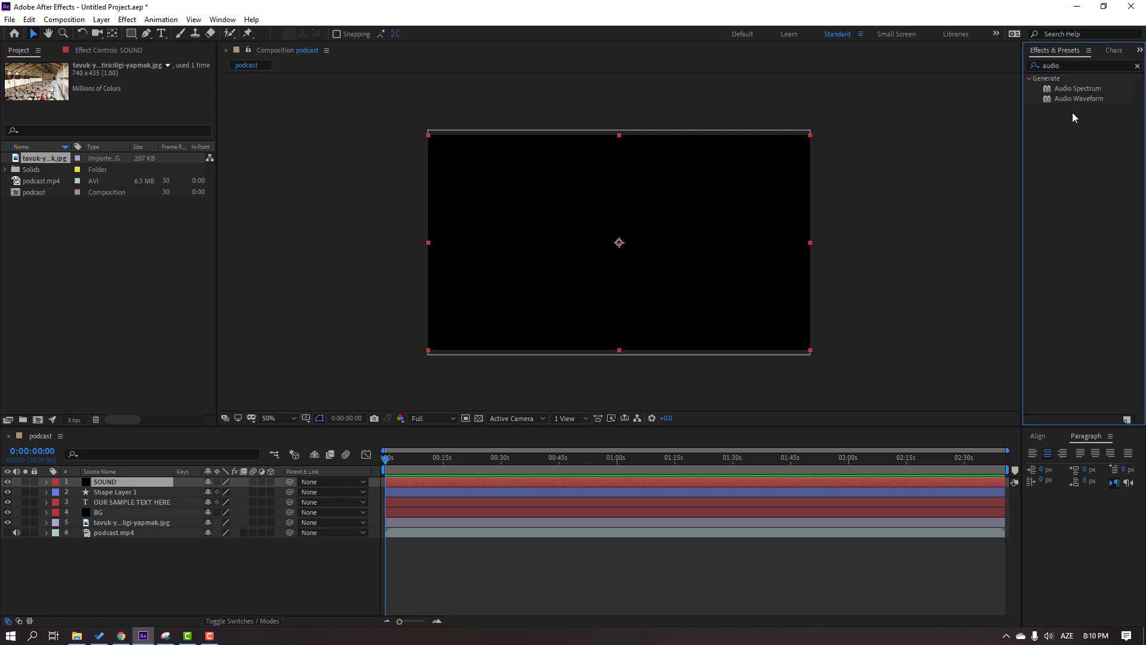
Apply Audio Spectrum to SOUND with podcast.mp4 as its audio layer, then preview it
drag(1077, 87, 103, 487)
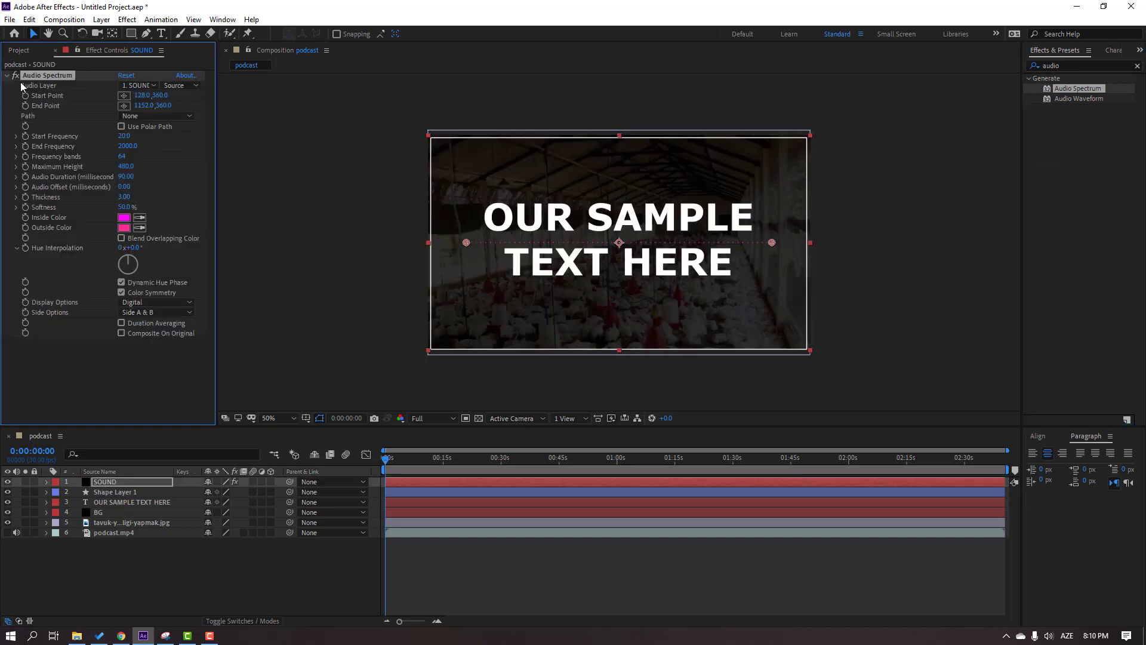
click(138, 86)
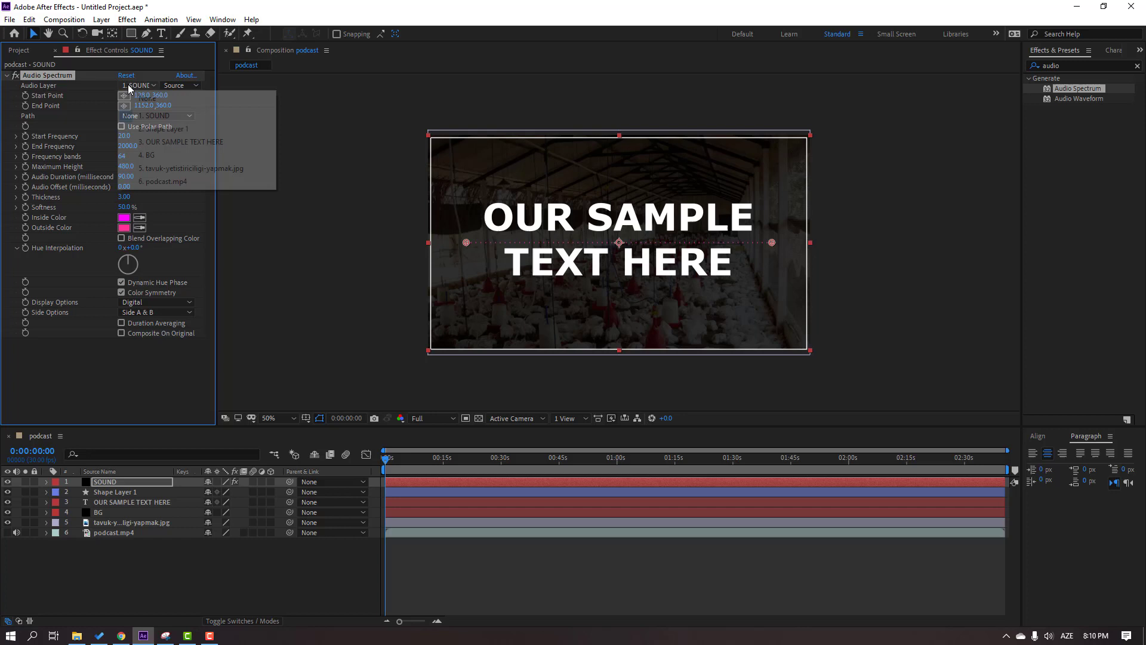
click(194, 181)
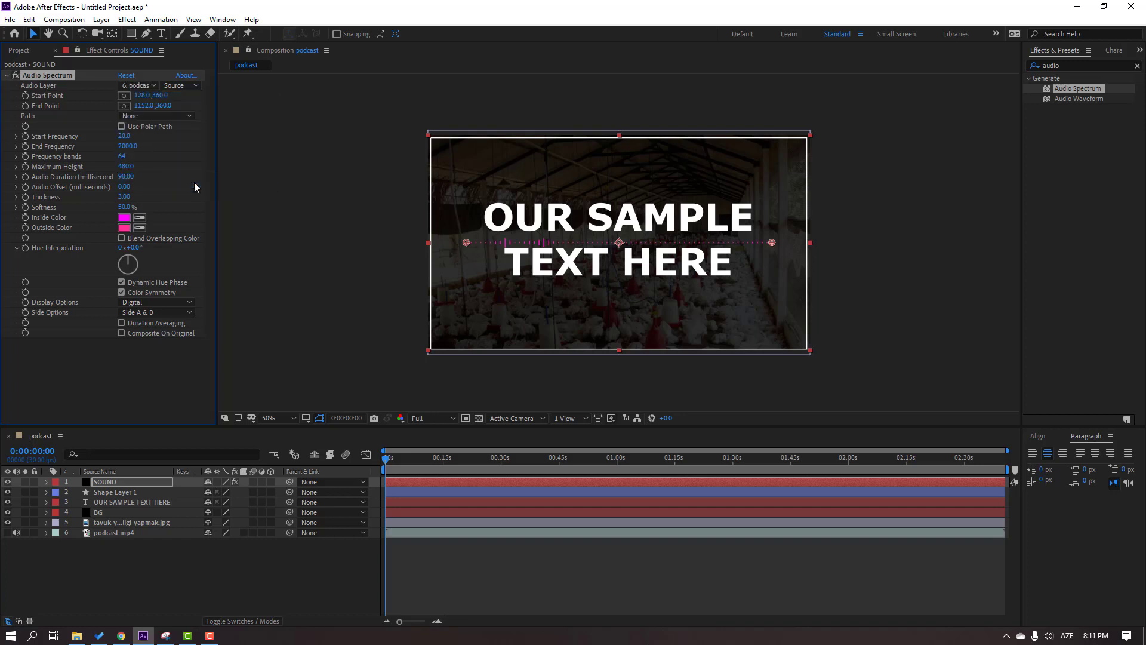
click(389, 466)
key(space)
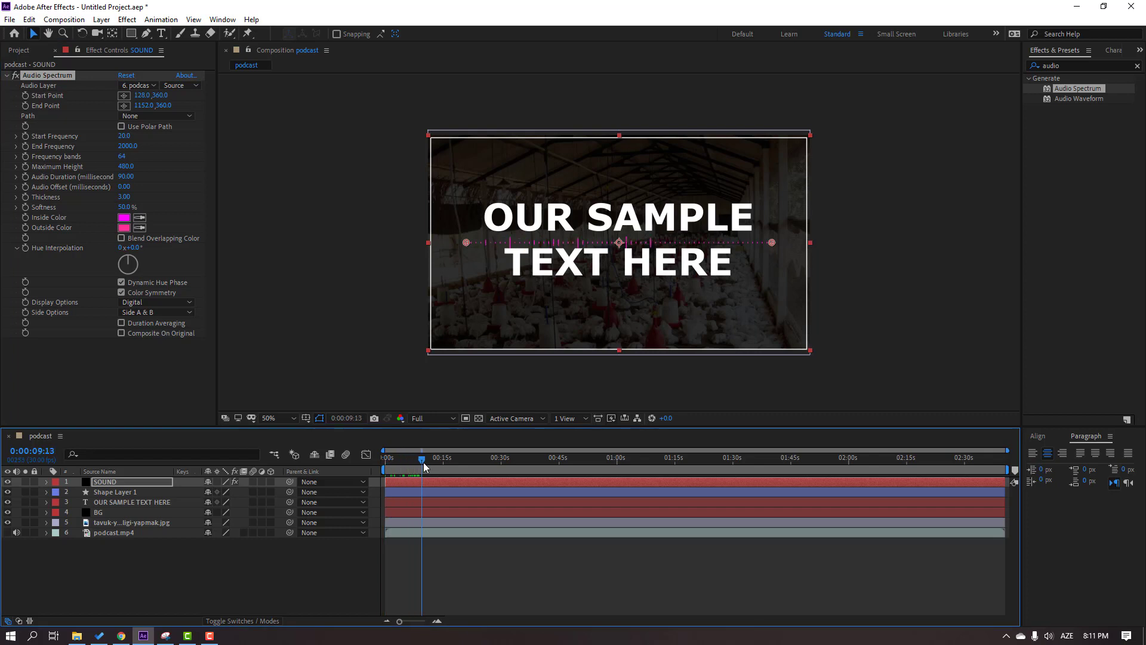
key(space)
Set the spectrum's inside and outside colours to white (FFFFFF)
click(123, 218)
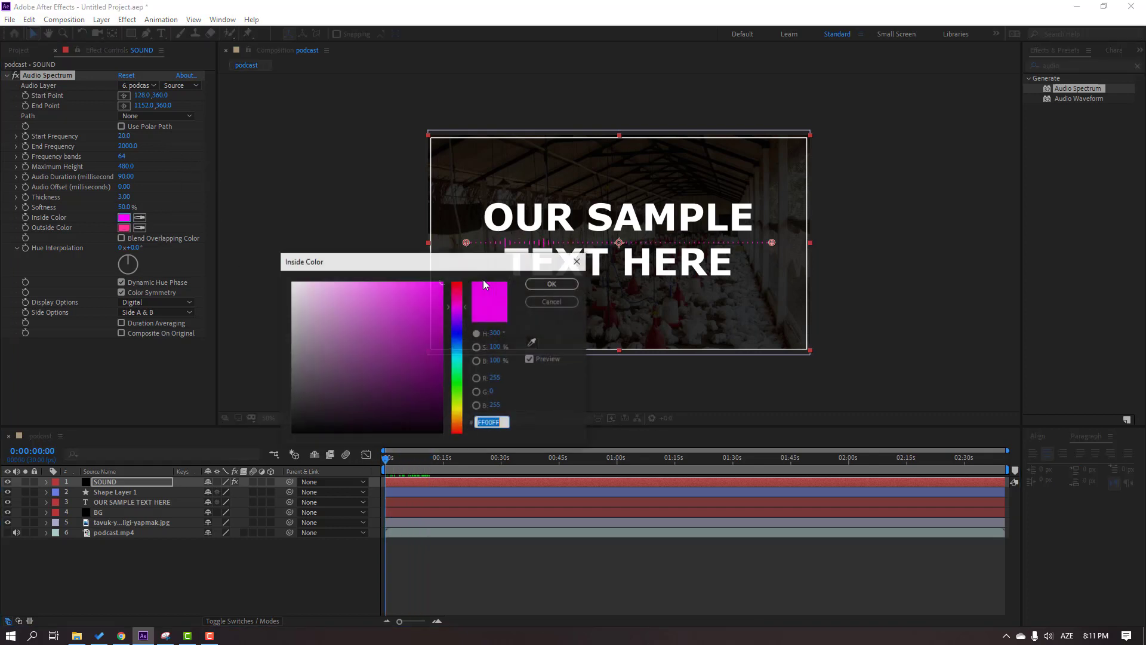
text(FFFFFF)
key(Return)
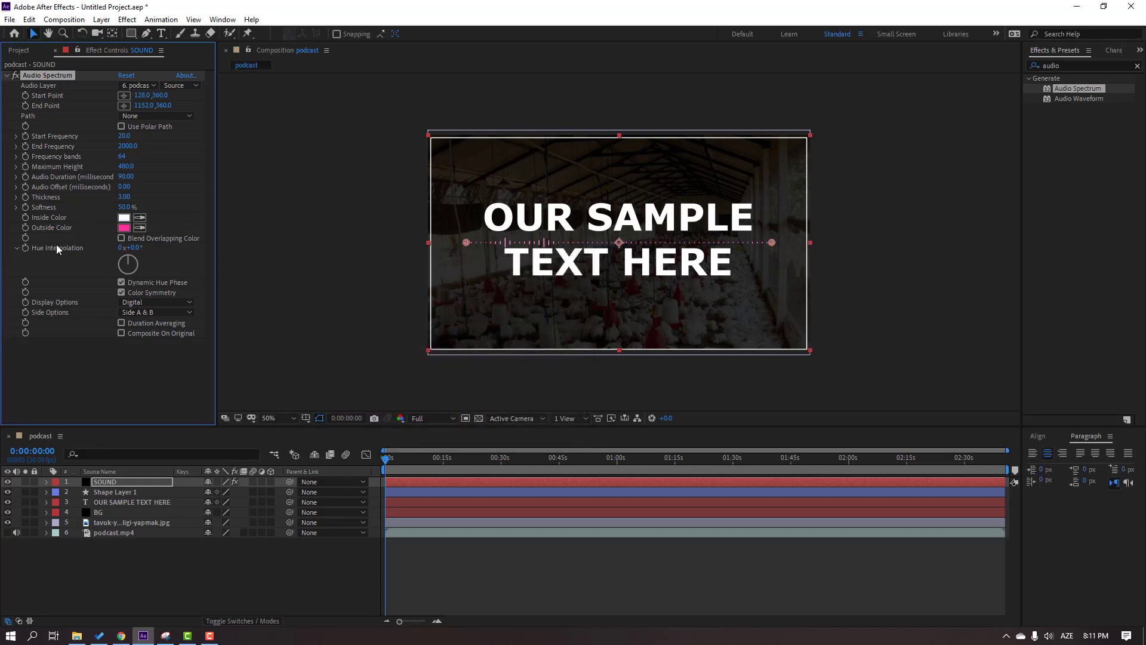
click(124, 228)
text(FFFFFF)
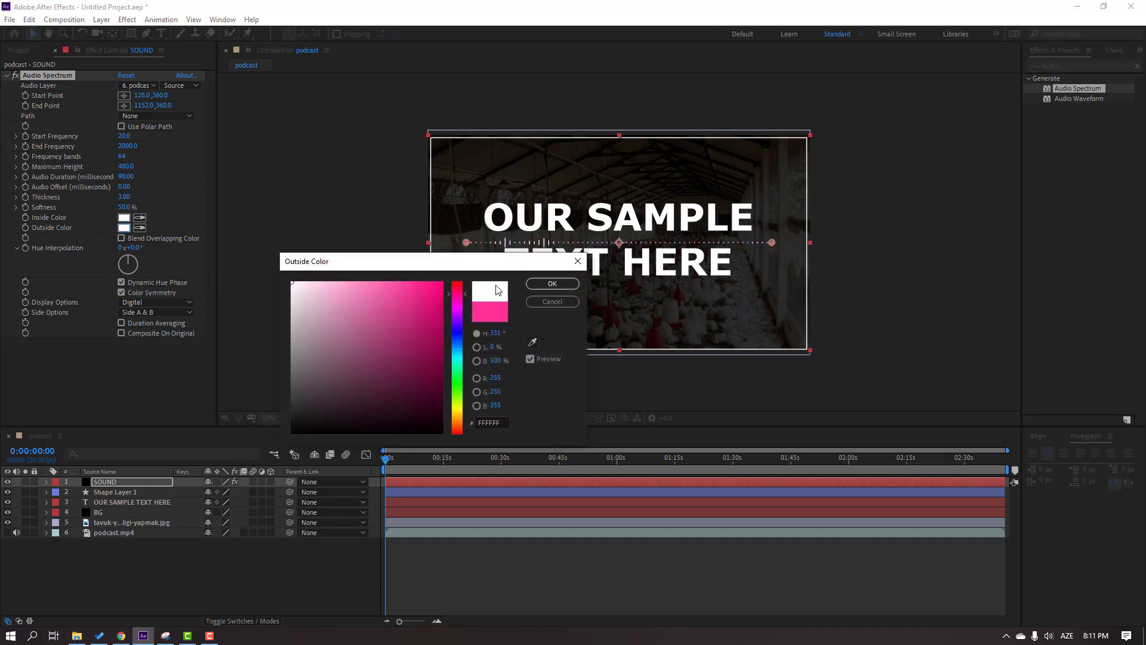
click(545, 285)
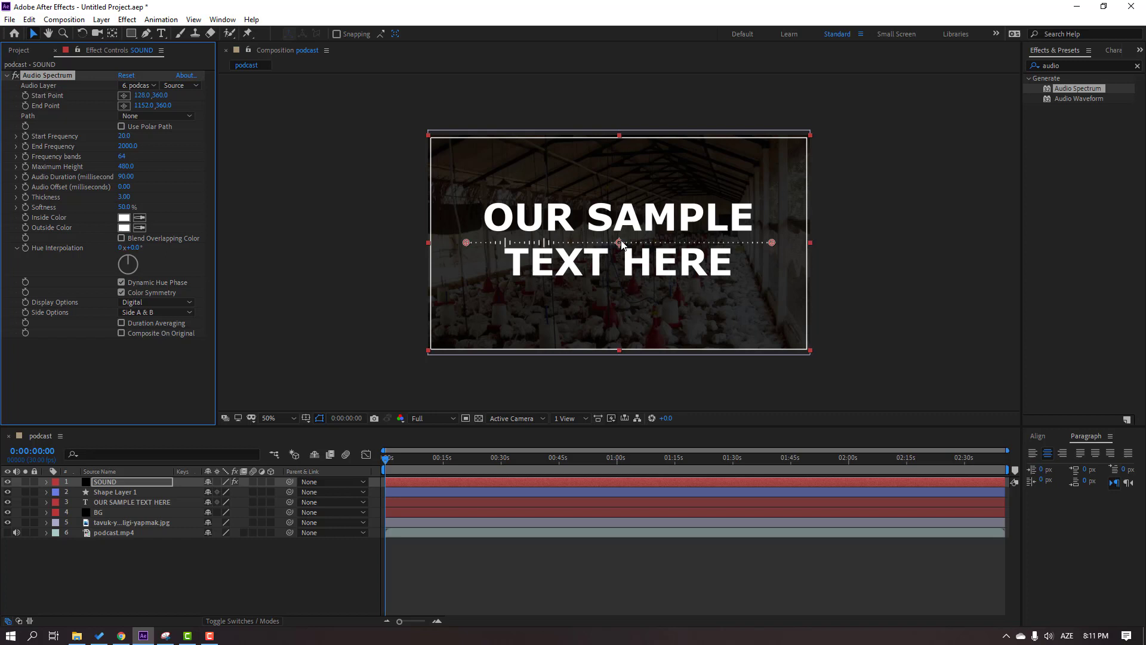
Move the spectrum's start and end points down below the title
drag(772, 244, 773, 248)
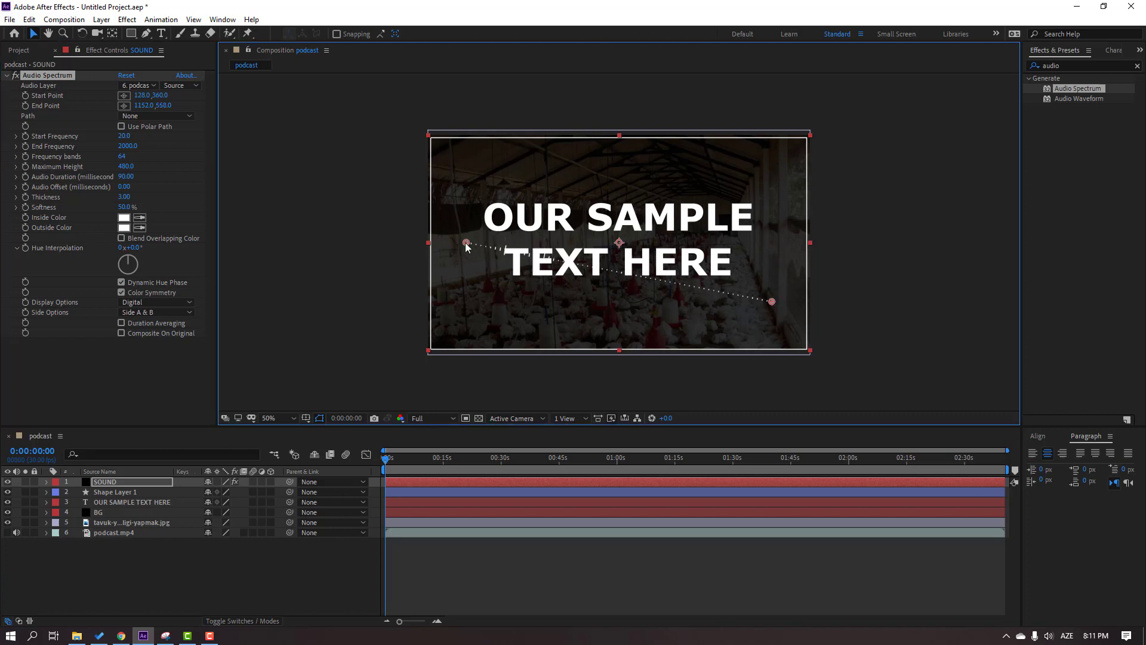
drag(466, 244, 466, 255)
scroll(472, 302, up, 2)
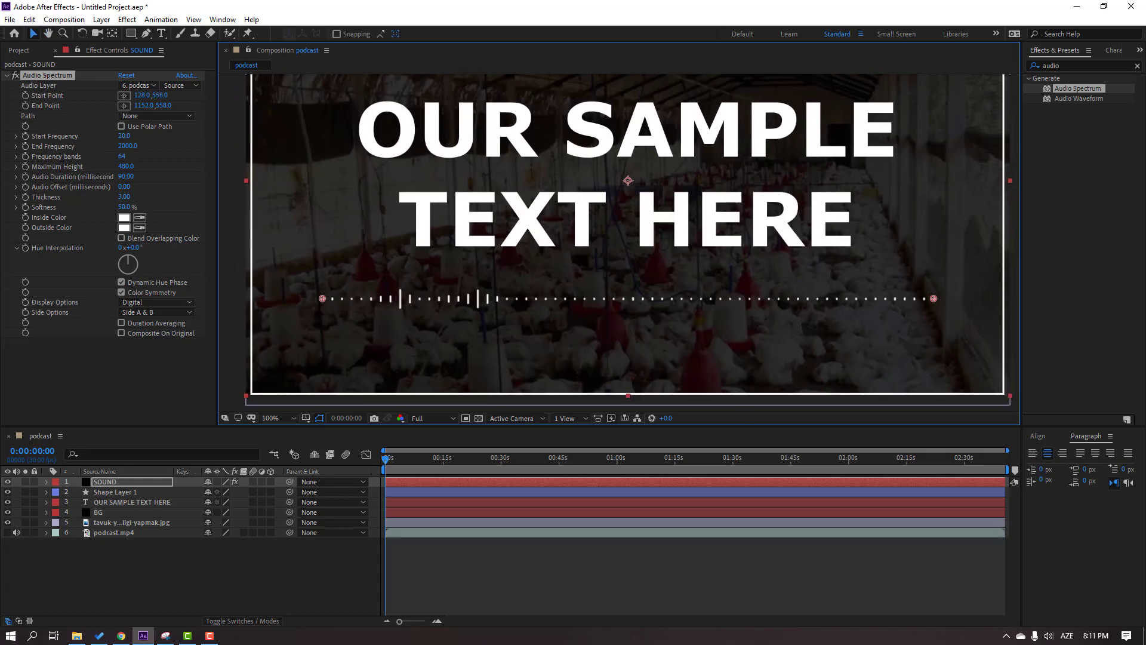
Set Start Frequency to 1, Frequency Bands to 150 and Maximum Height to 1120
click(129, 159)
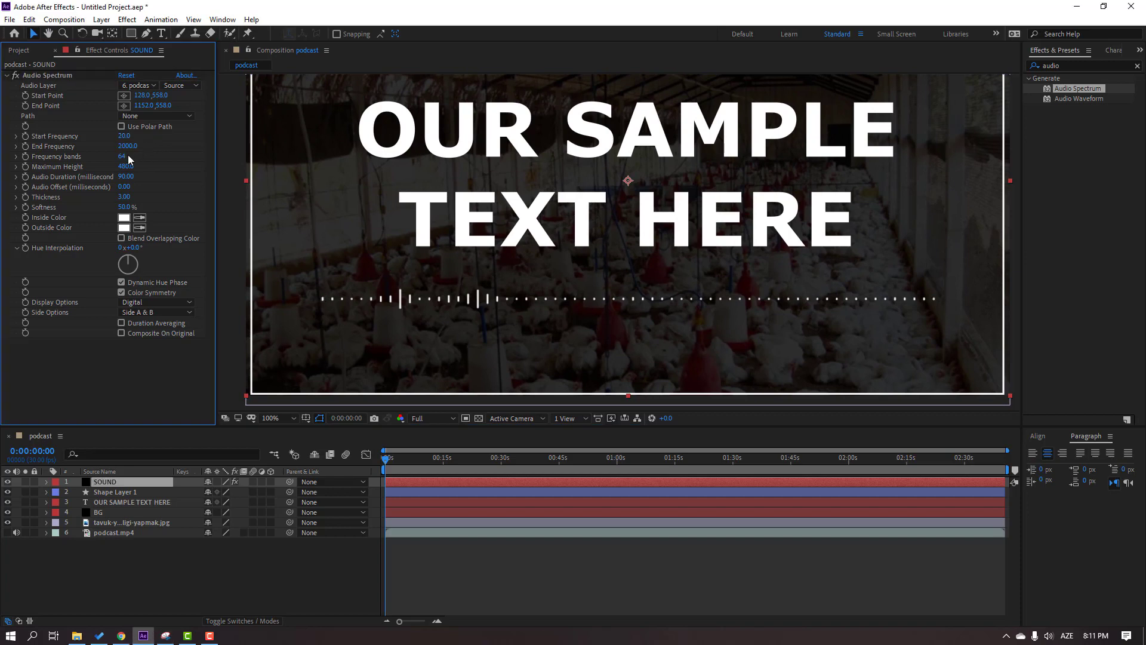
click(124, 136)
text(1)
key(Return)
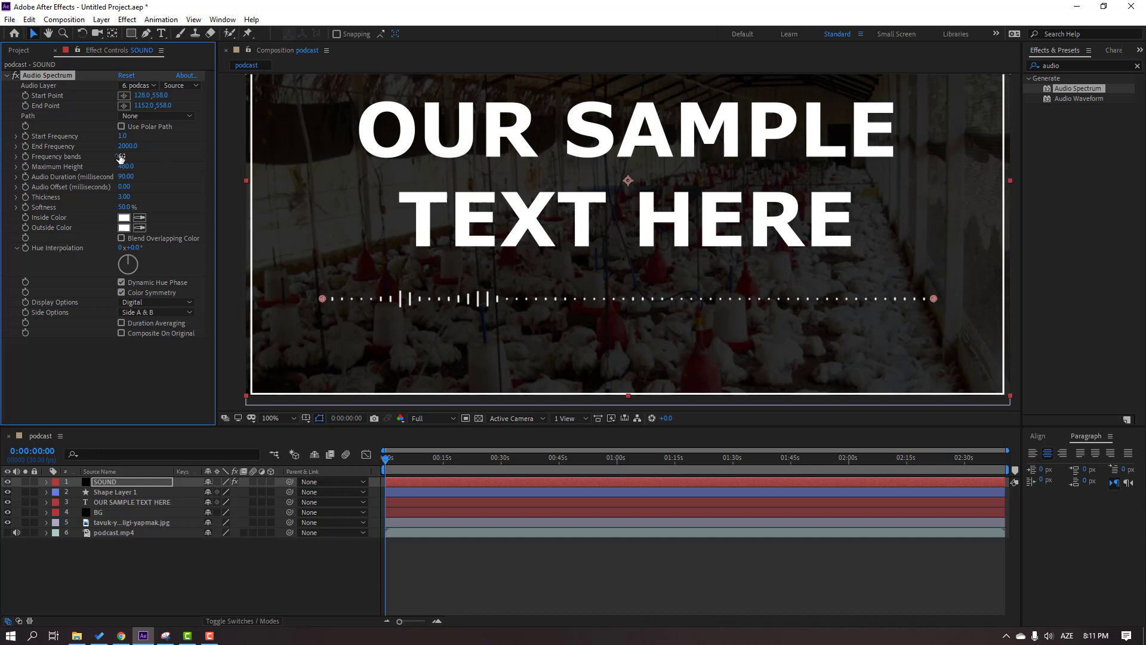
click(120, 157)
text(150)
key(Return)
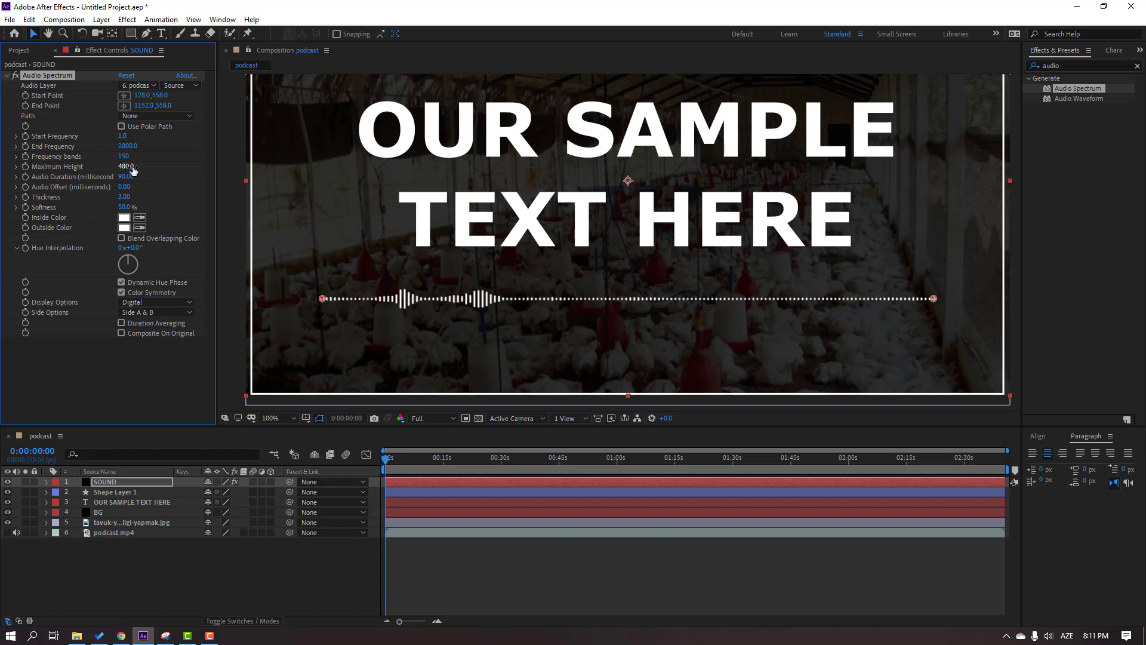
click(131, 167)
key(Return)
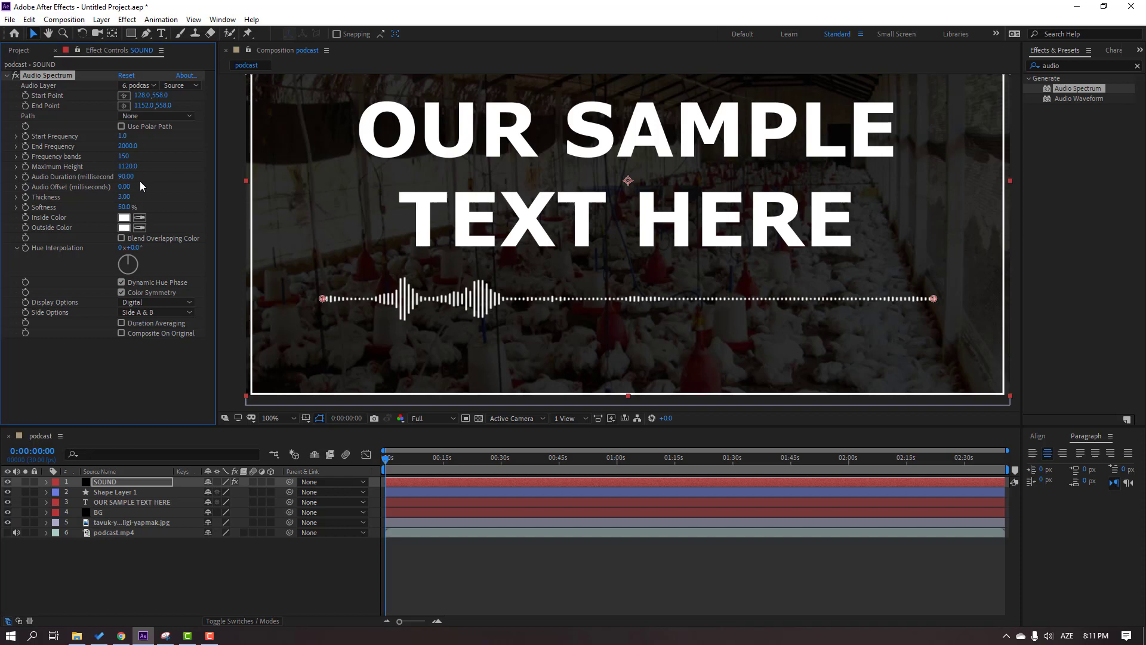
Set Audio Duration to 80 and preview, parking the time at 0:00:03:12
click(127, 177)
text(30)
key(Return)
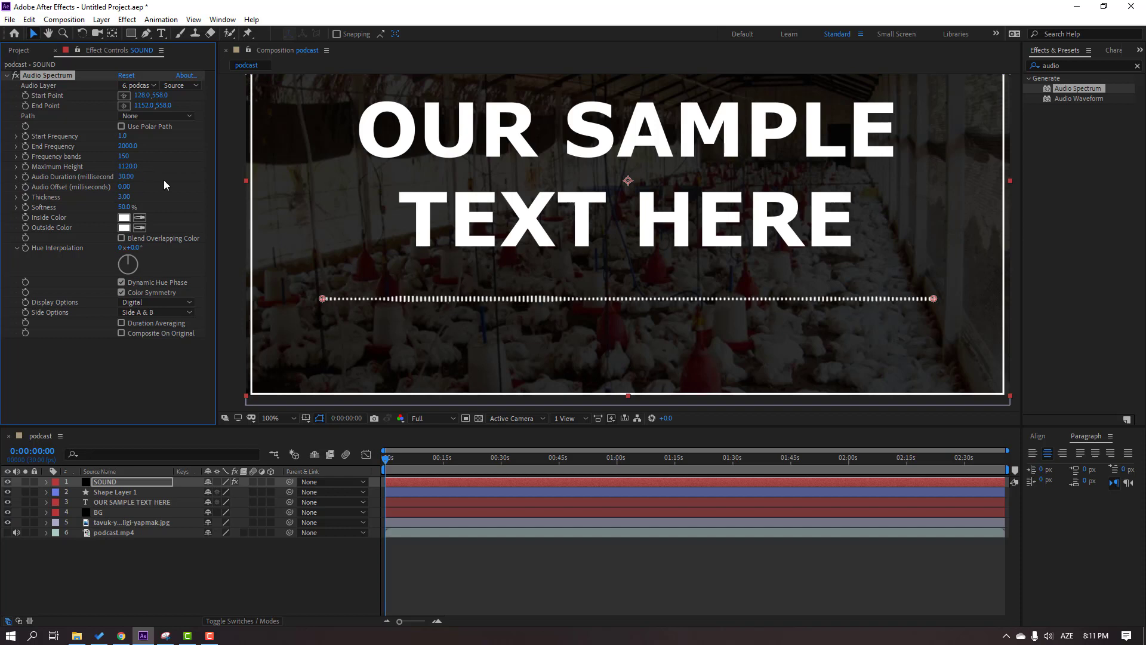
click(128, 176)
text(80)
key(Return)
click(530, 596)
key(space)
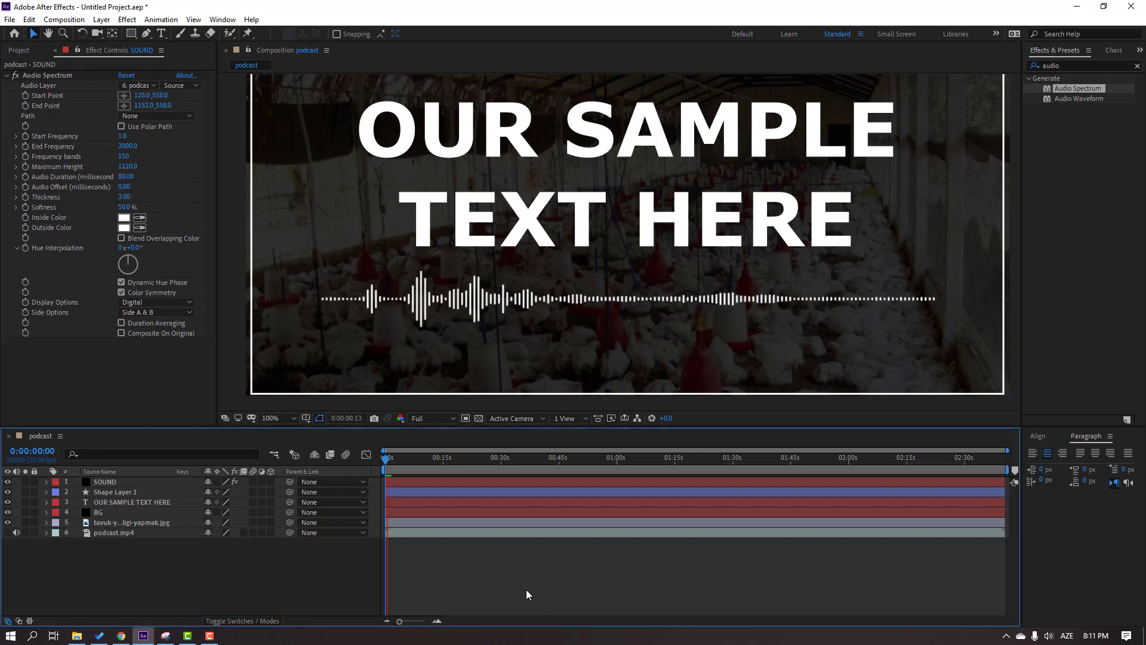
click(406, 463)
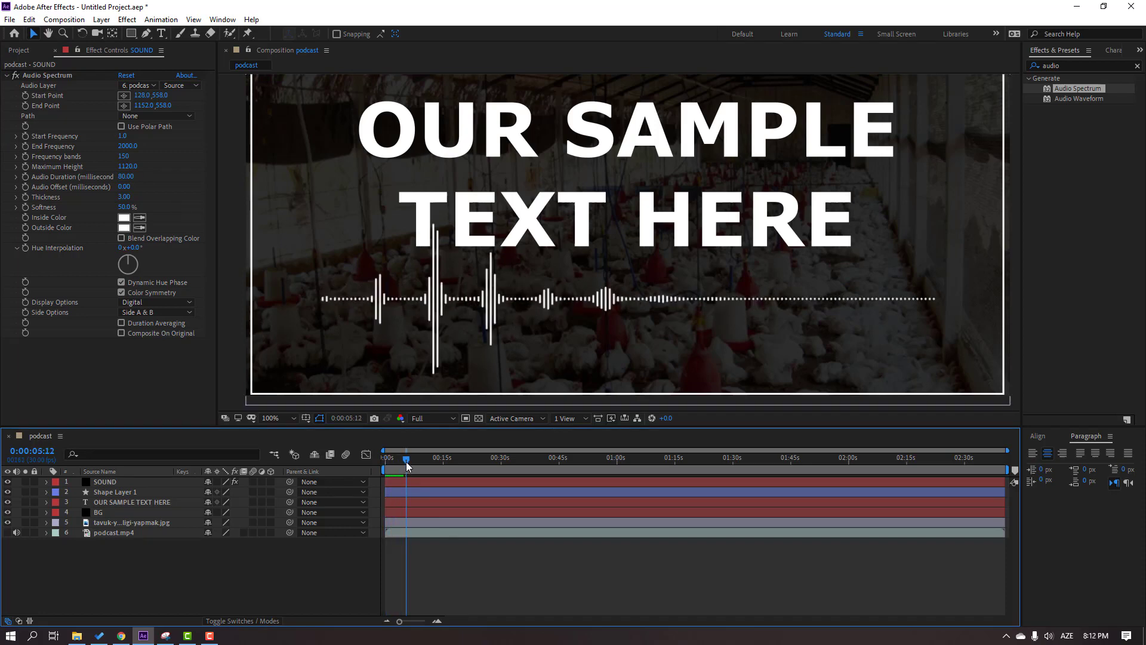
drag(406, 461, 399, 461)
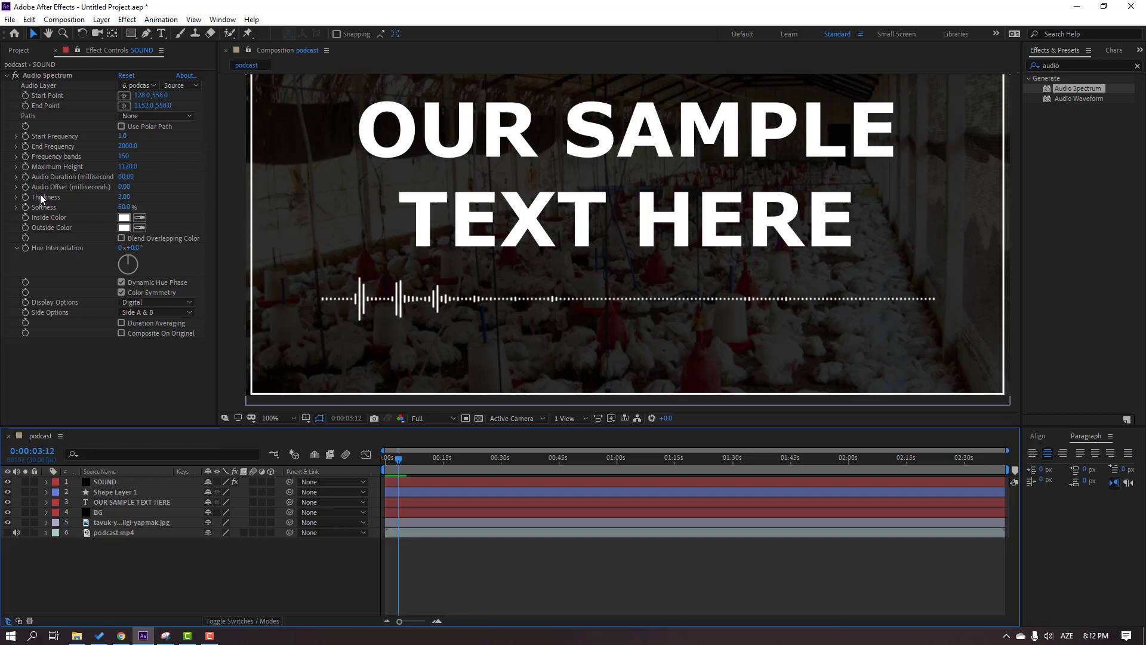
Set Audio Offset to 190 and Thickness to 6
click(124, 187)
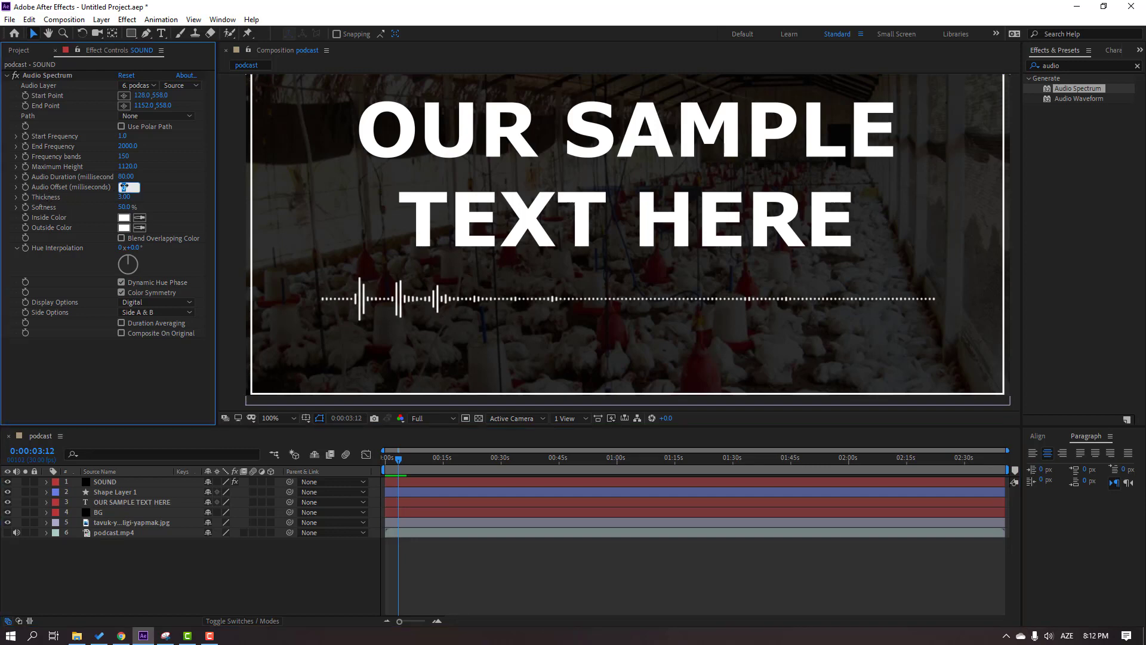
text(130)
key(Return)
drag(127, 187, 163, 187)
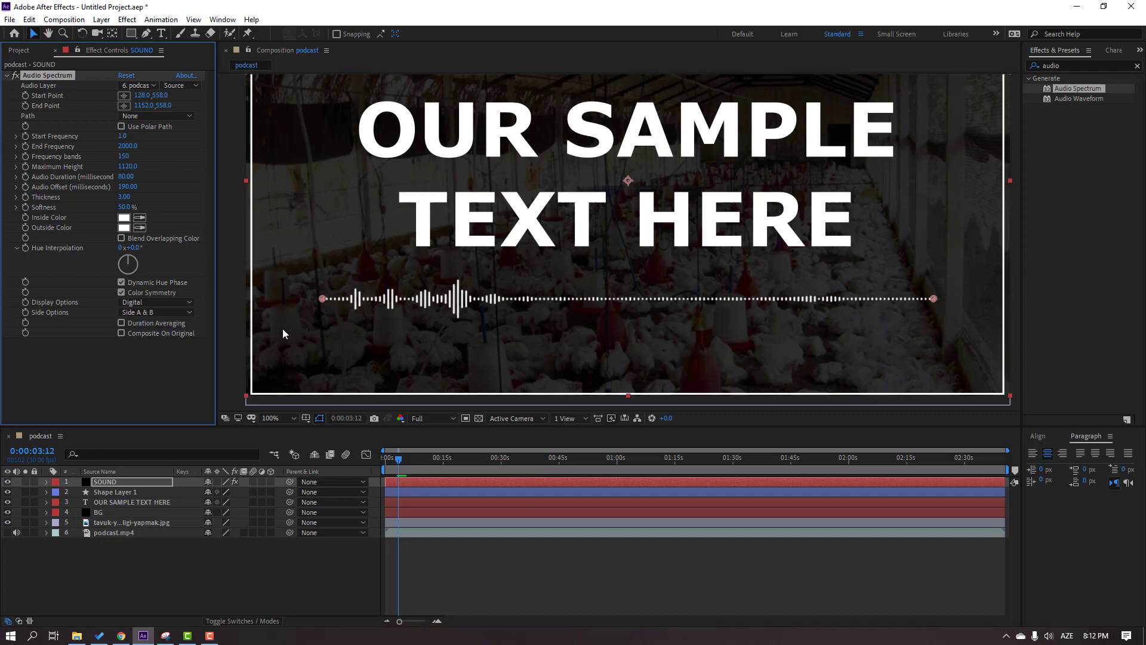
click(131, 198)
text(5)
key(BackSpace)
text(6)
key(Return)
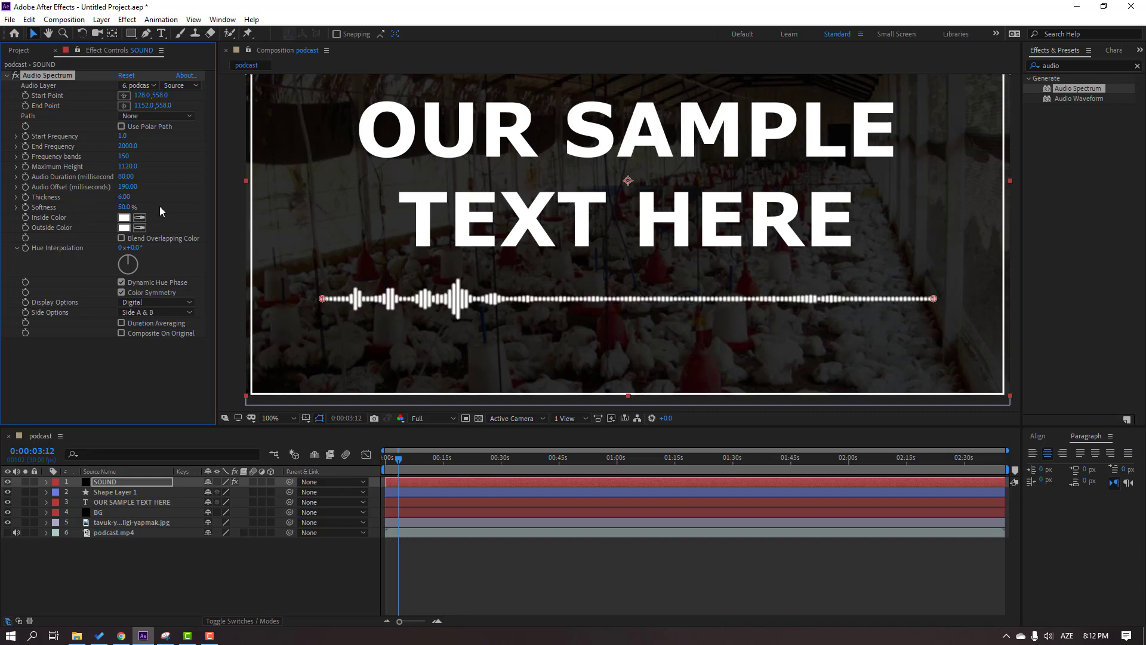
click(130, 197)
text(5)
key(Return)
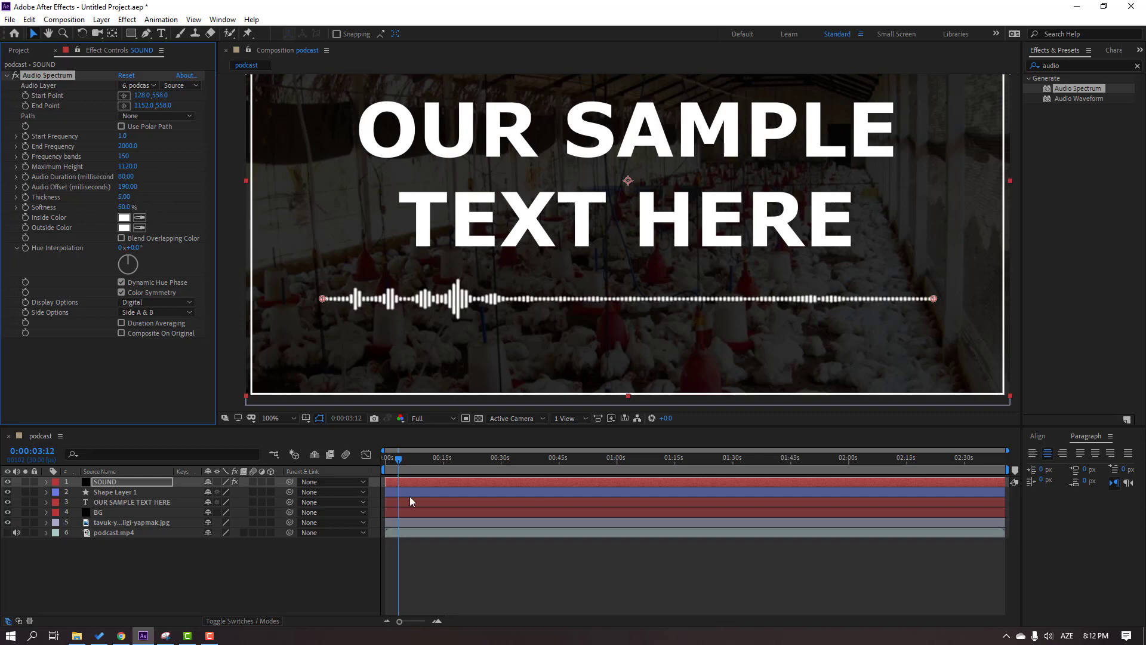
click(442, 571)
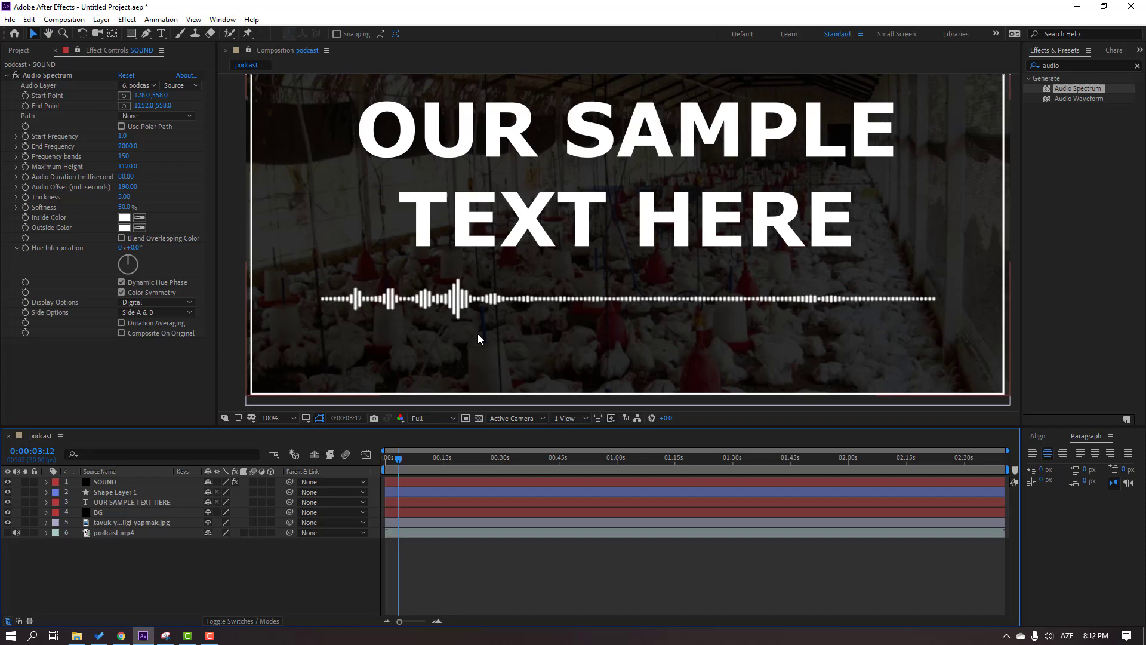
key(comma)
key(shift+slash)
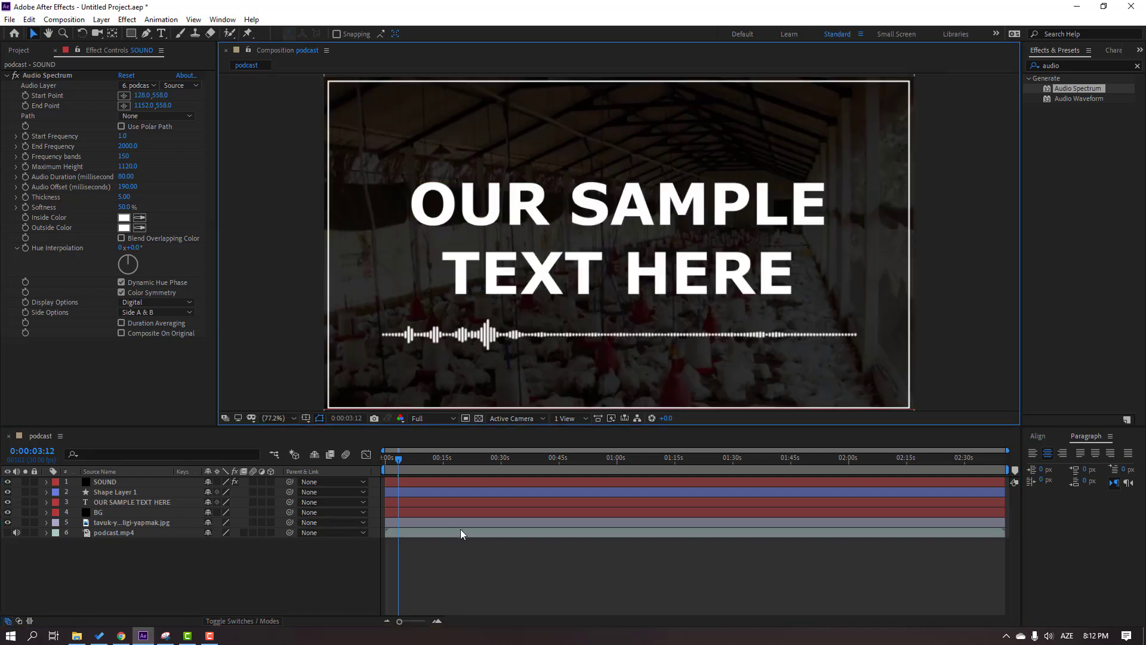
key(space)
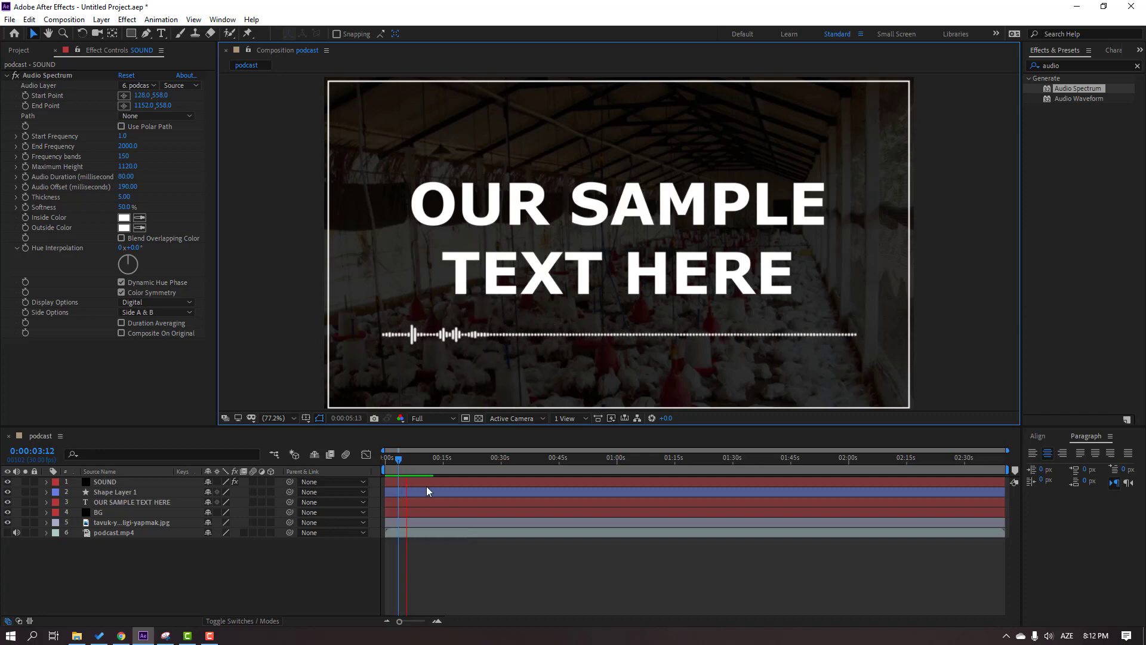
click(396, 458)
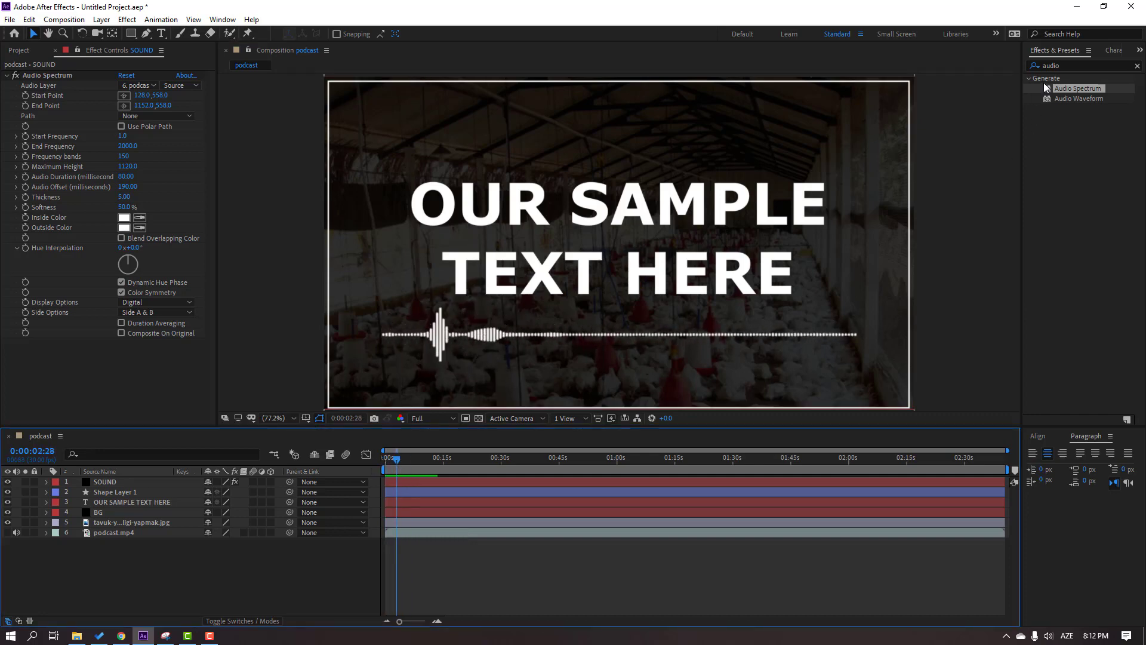
Find the Stylize > Glow effect and apply it to the SOUND layer
click(1064, 66)
text(glou)
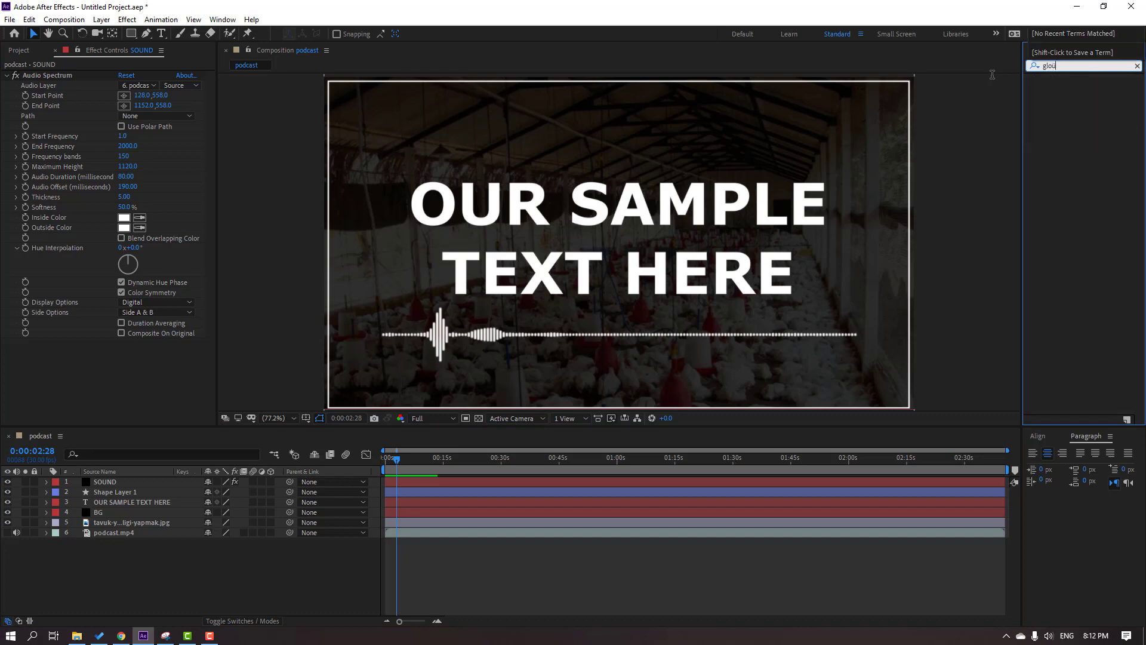
key(BackSpace)
text(w)
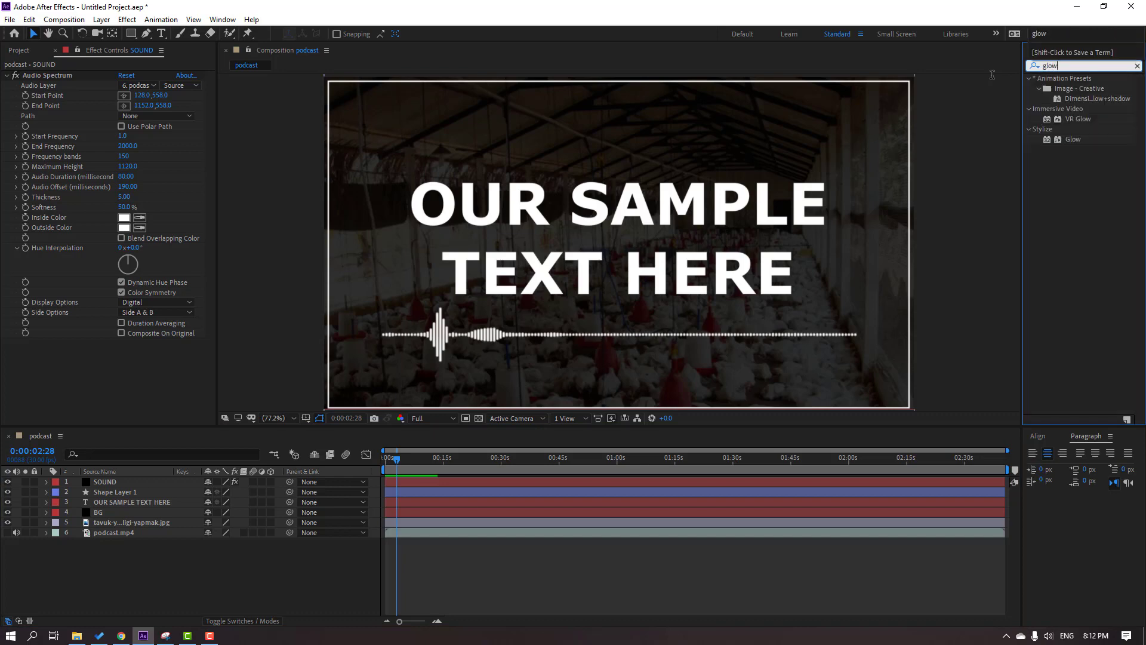
click(1071, 145)
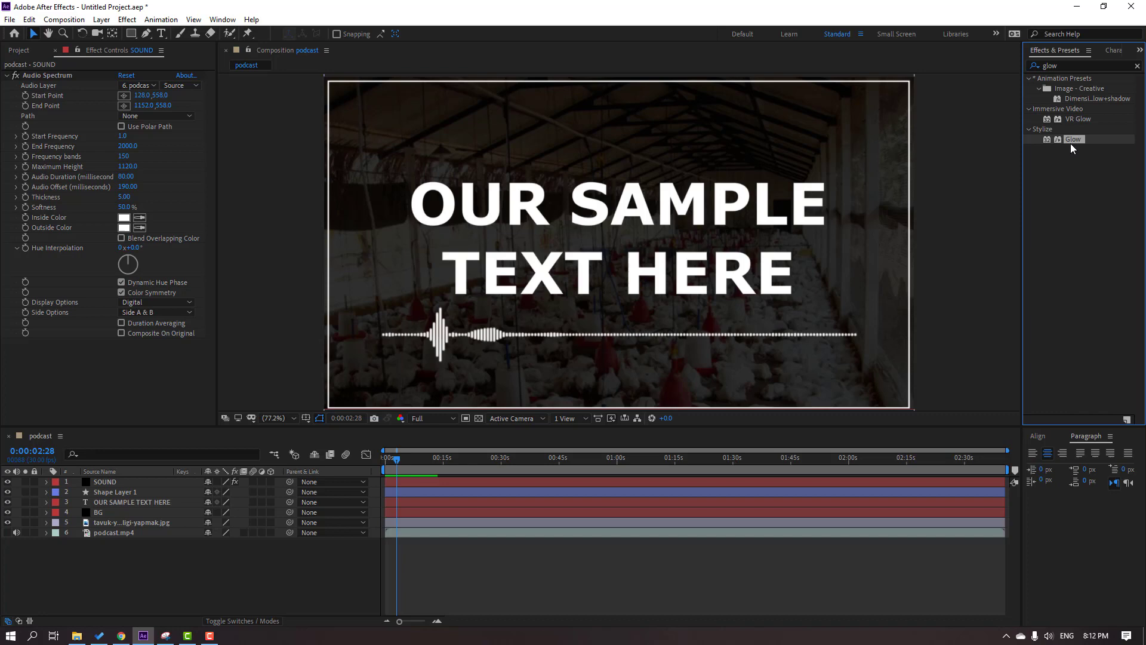
drag(1072, 142, 103, 485)
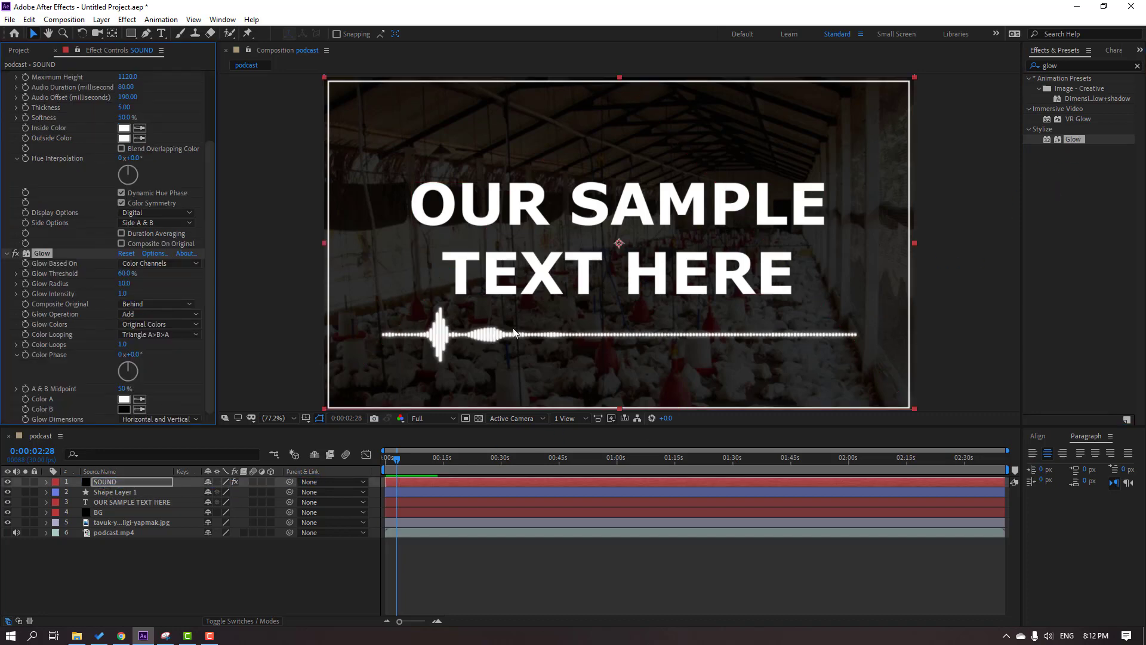
Widen the Glow Radius to 41 so the spectrum bars halo
scroll(506, 260, up, 3)
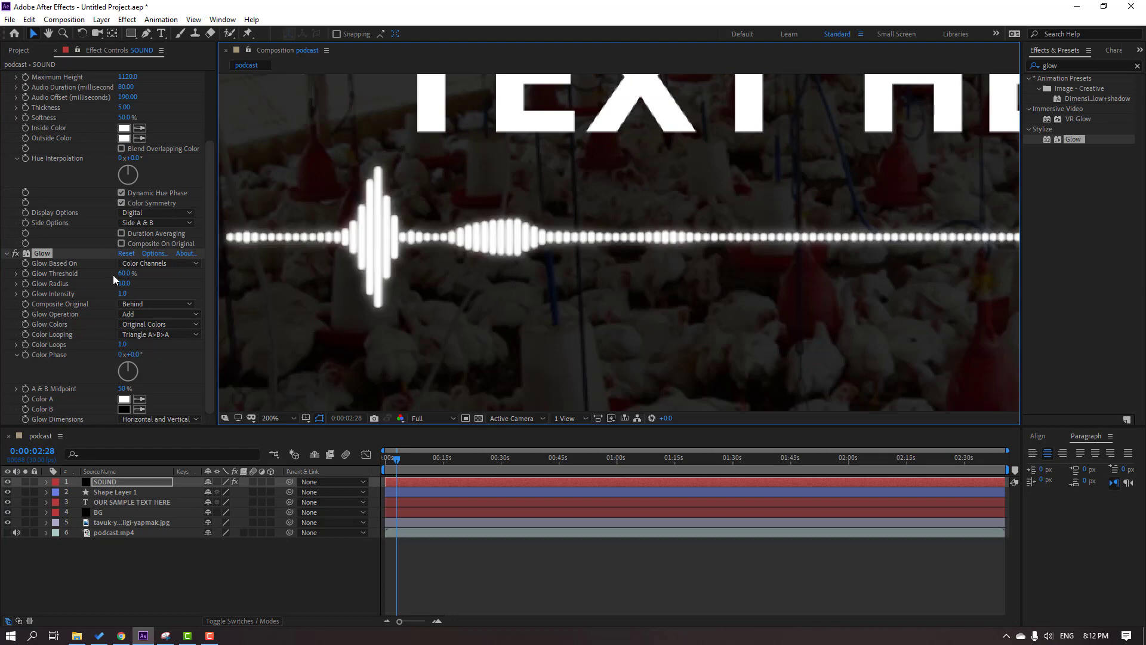
drag(122, 283, 102, 274)
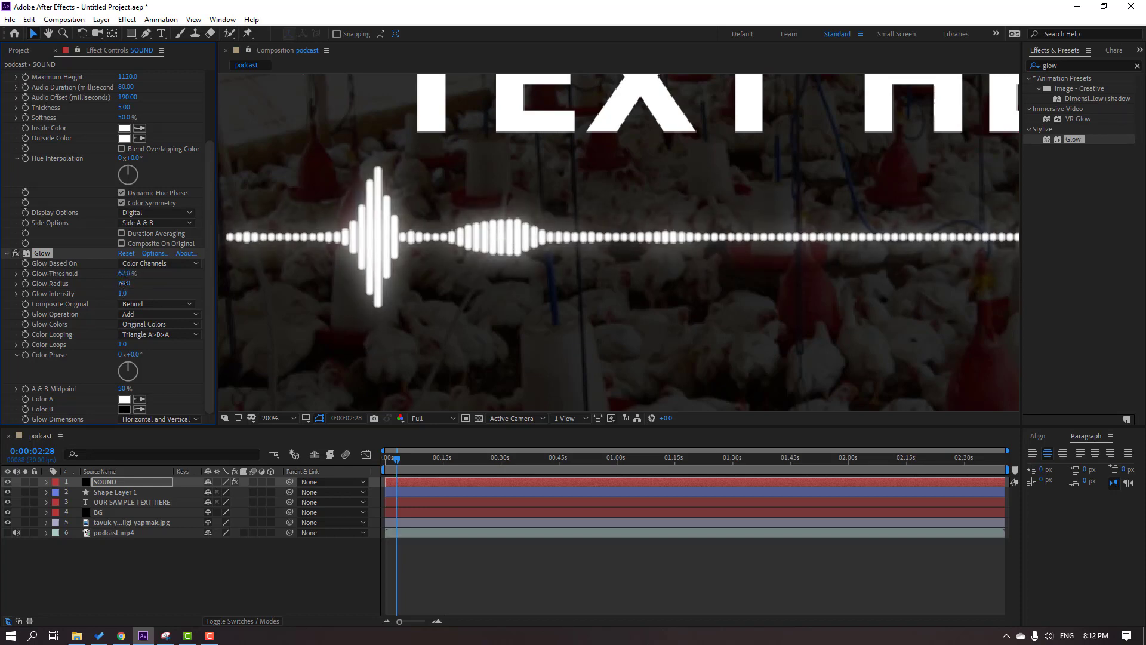
drag(124, 283, 131, 283)
scroll(473, 284, down, 4)
click(277, 418)
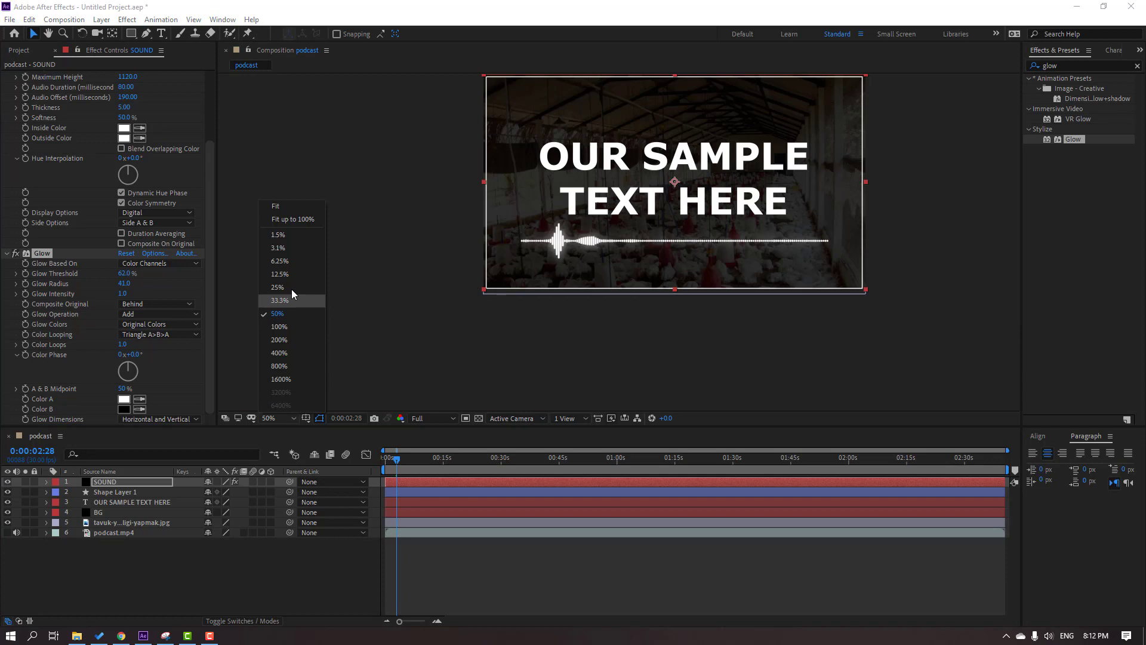
click(288, 223)
key(space)
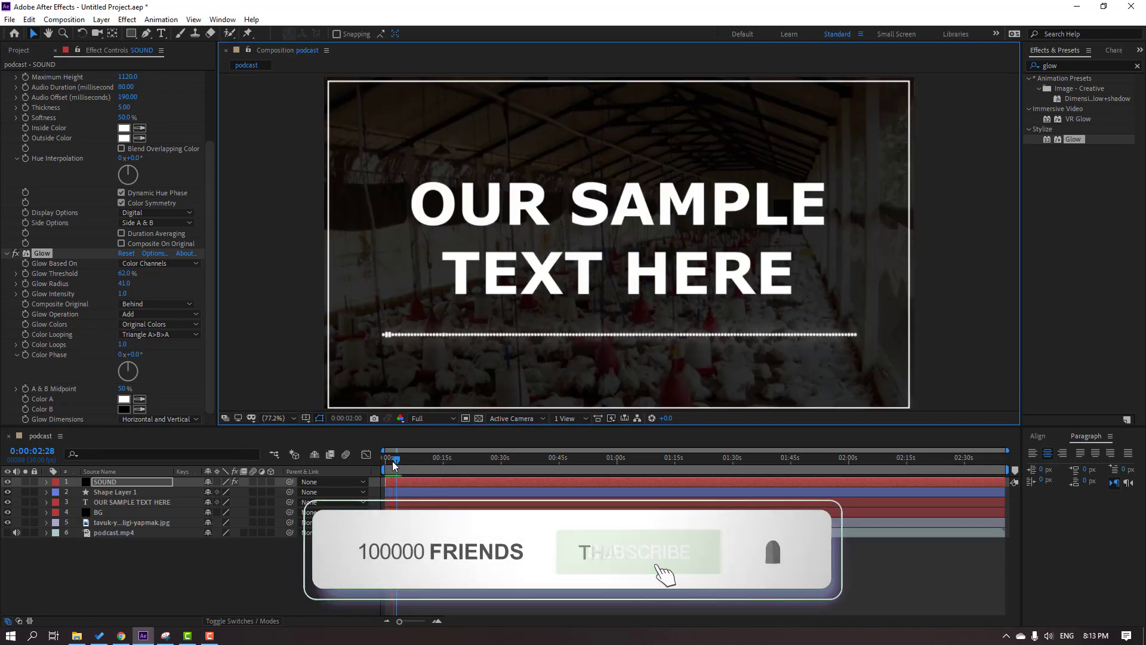
key(space)
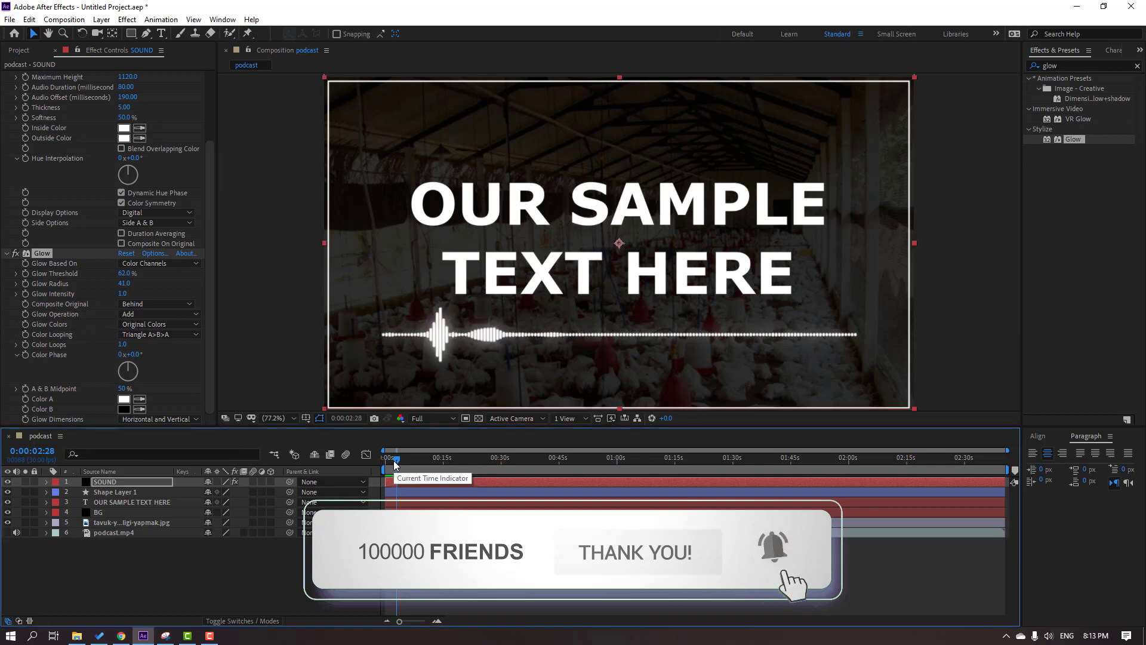